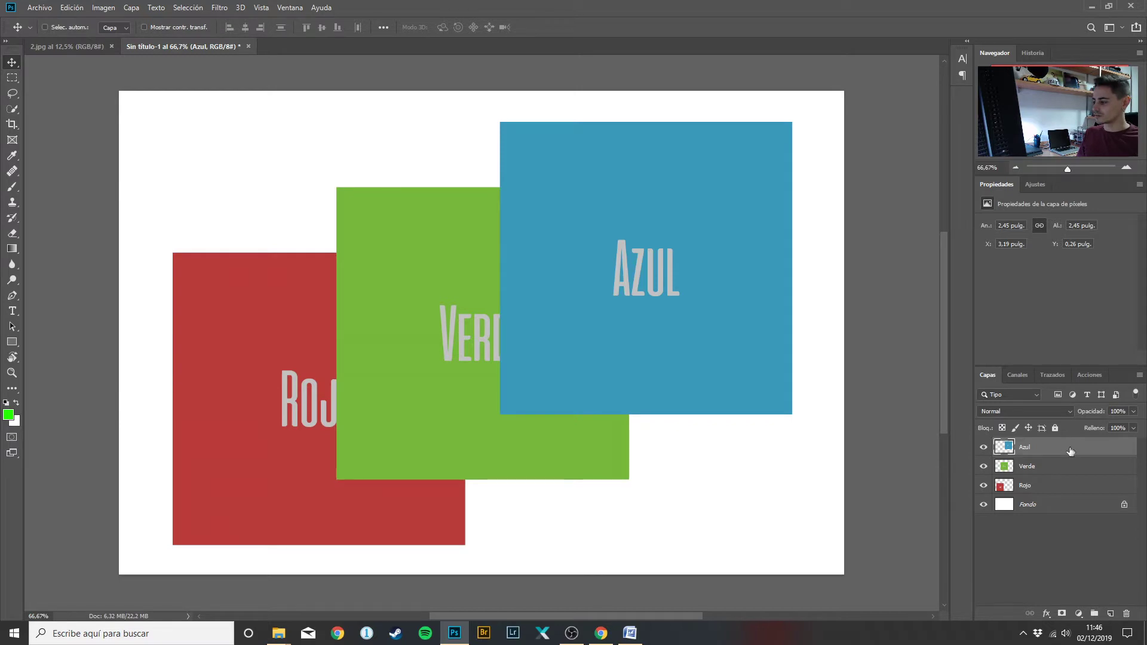
Step: Reorder the colour layers to Rojo, Verde, Azul from top to bottom, and restore the order with Azul on top
{"action": "left_click_drag", "start_coordinate": [1058, 449], "coordinate": [1059, 473]}
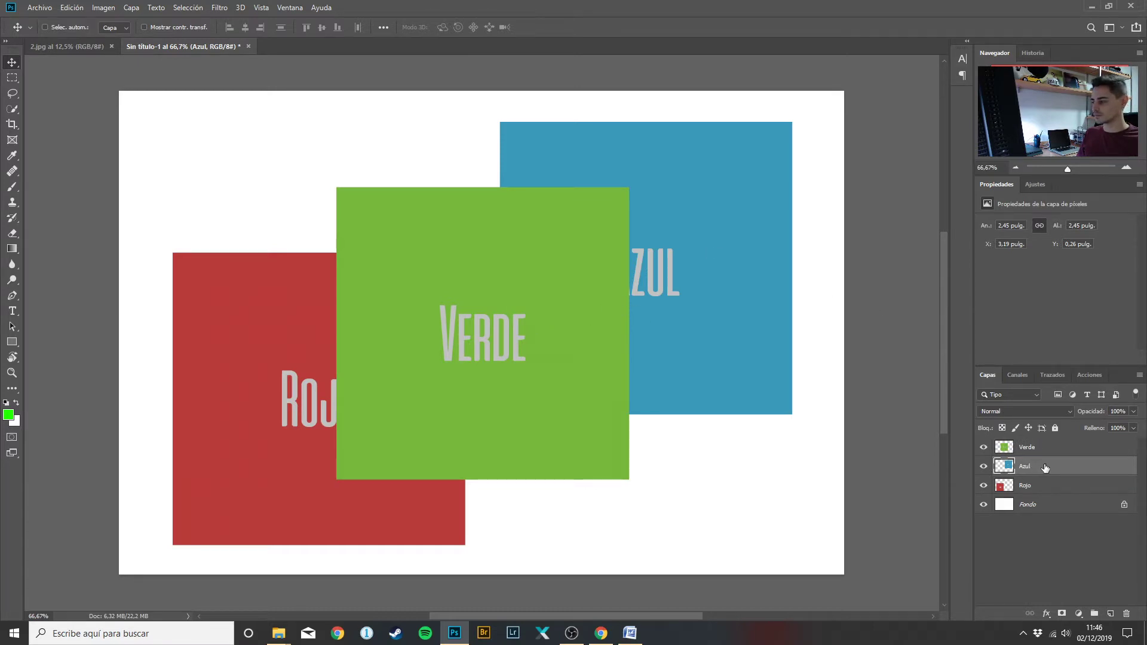
{"action": "left_click", "coordinate": [1041, 484]}
{"action": "left_click_drag", "start_coordinate": [1063, 483], "coordinate": [1074, 458]}
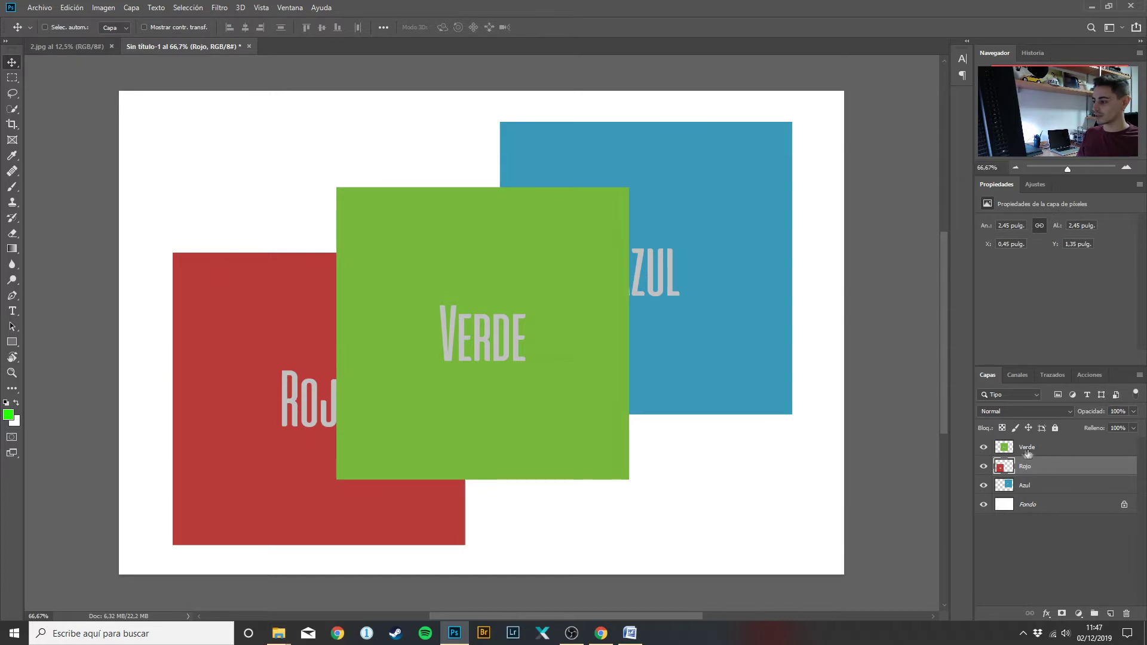
{"action": "left_click_drag", "start_coordinate": [1047, 468], "coordinate": [1051, 447]}
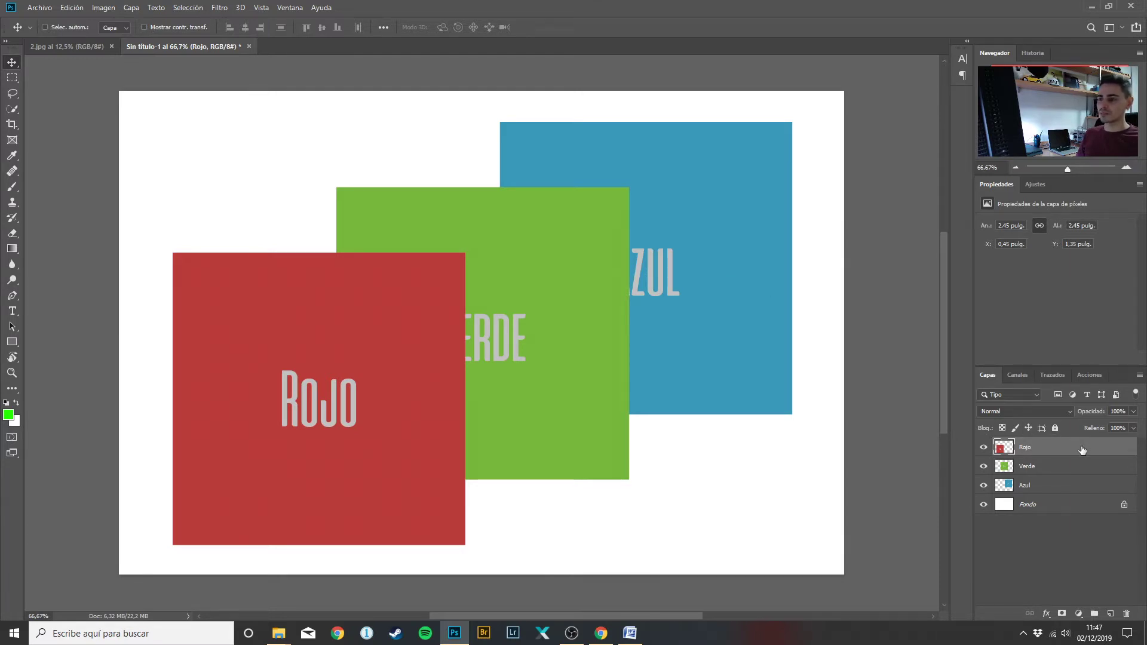
{"action": "left_click_drag", "start_coordinate": [1082, 450], "coordinate": [1053, 443]}
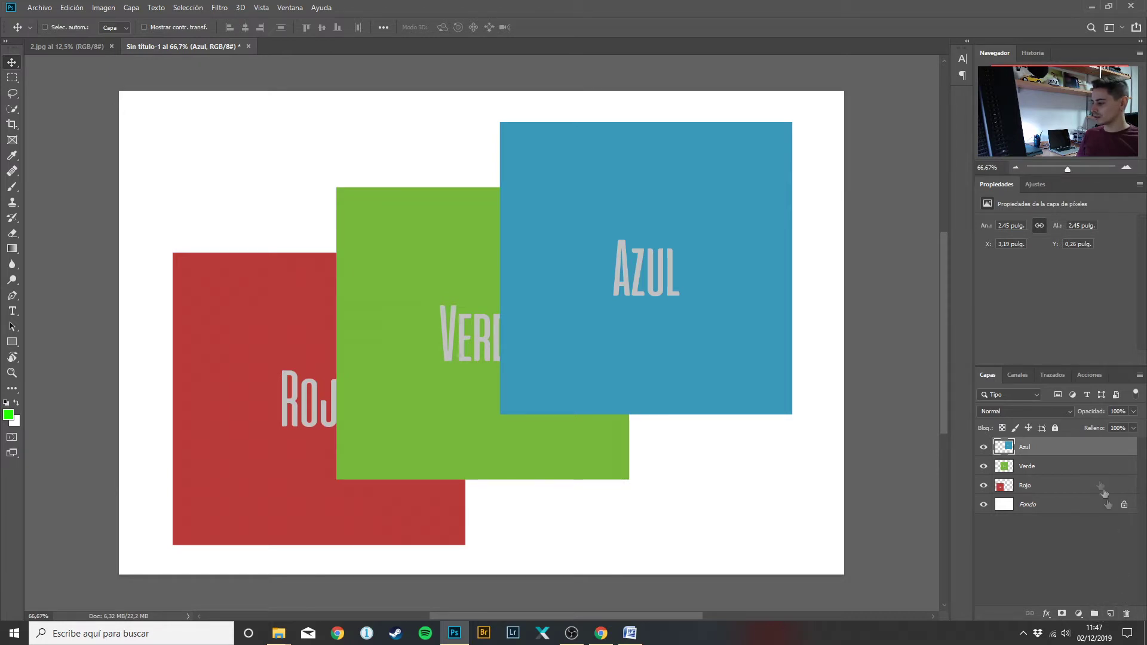
Step: Delete the Azul layer and undo the deletion
{"action": "left_click", "coordinate": [1127, 615]}
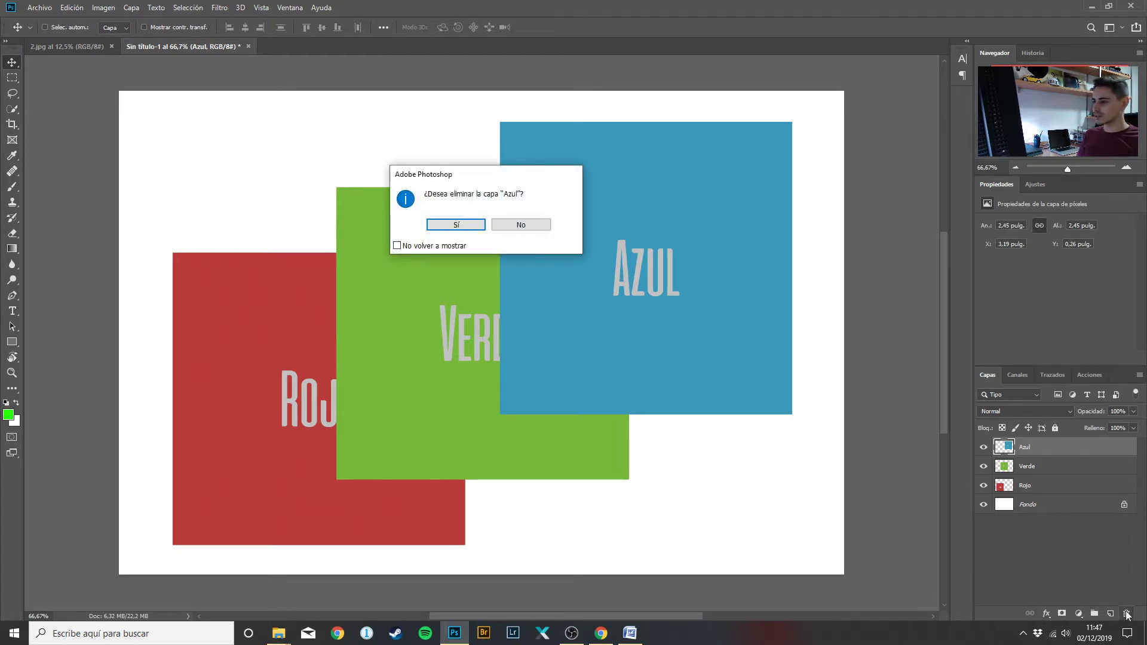
{"action": "left_click", "coordinate": [479, 226]}
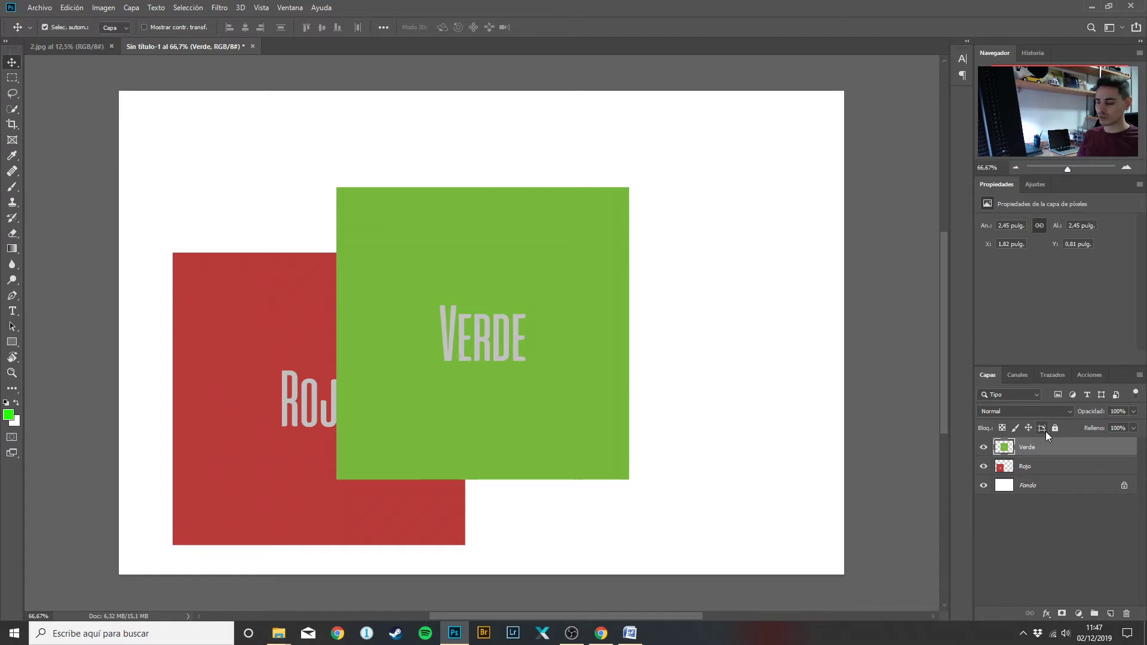
{"action": "key", "text": "ctrl+z"}
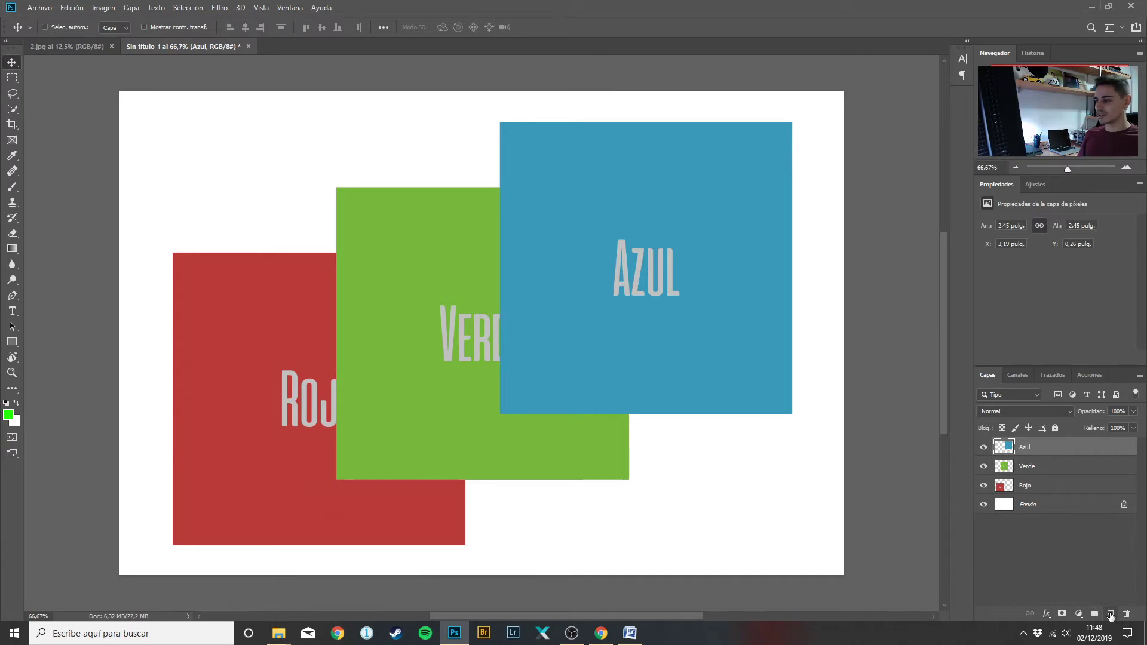
Step: Add a new layer above Azul and rename it garabato
{"action": "left_click", "coordinate": [1110, 614]}
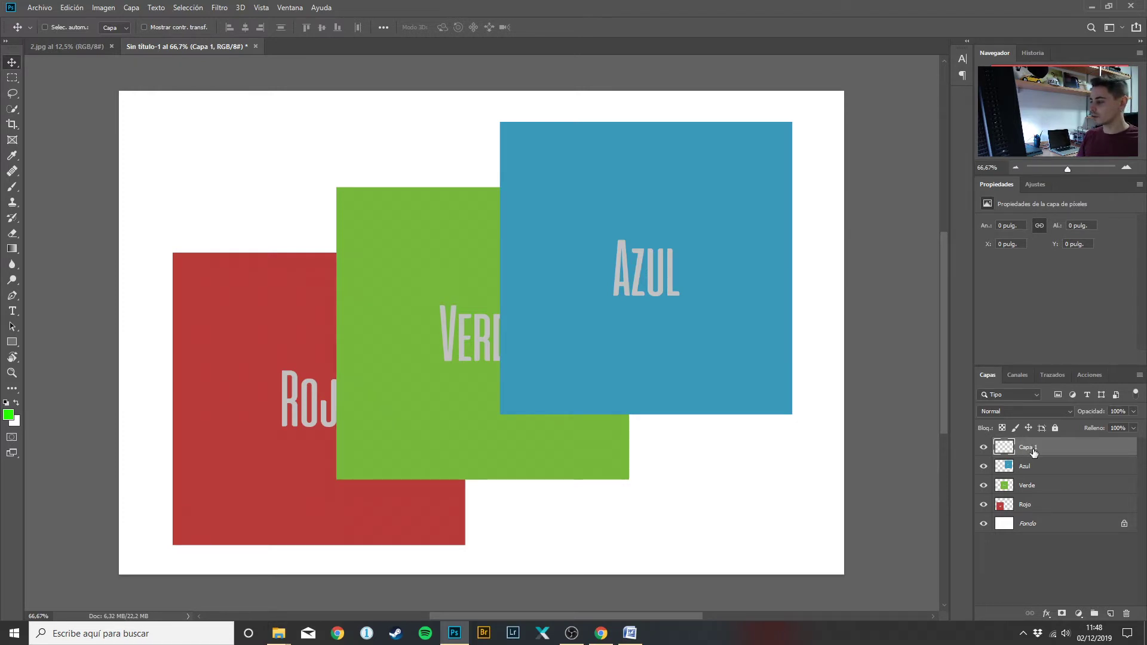
{"action": "type", "text": "garabato"}
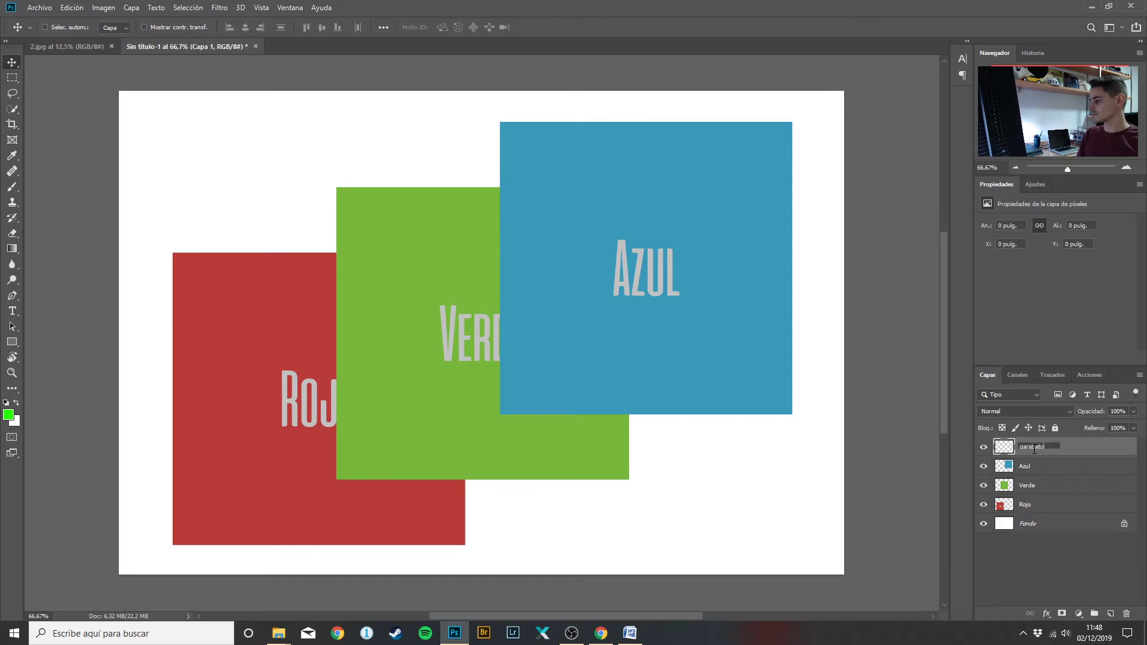
{"action": "key", "text": "Return"}
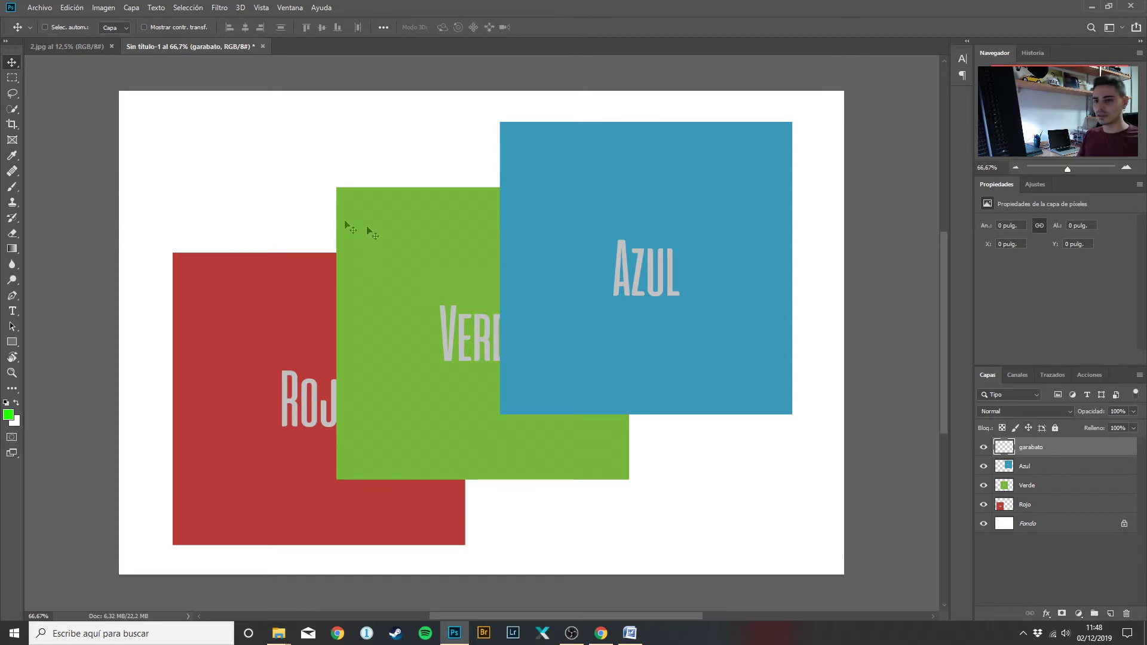
Step: Paint a large soft green freehand scribble across the three squares on the garabato layer with the Brush tool
{"action": "left_click", "coordinate": [12, 186]}
{"action": "mouse_move", "coordinate": [472, 256]}
{"action": "left_mouse_down"}
{"action": "mouse_move", "coordinate": [774, 333]}
{"action": "mouse_move", "coordinate": [525, 249]}
{"action": "mouse_move", "coordinate": [372, 389]}
{"action": "mouse_move", "coordinate": [299, 398]}
{"action": "left_mouse_up"}
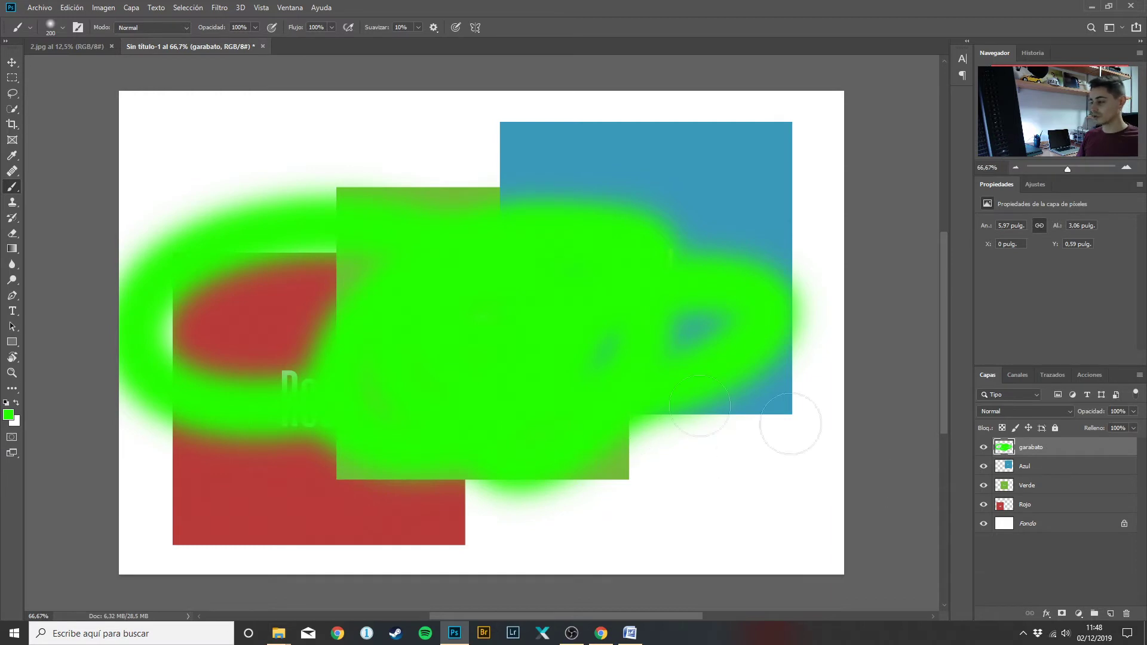
Step: Move the green scribble toward the left edge of the canvas and delete the garabato layer
{"action": "left_click", "coordinate": [12, 62]}
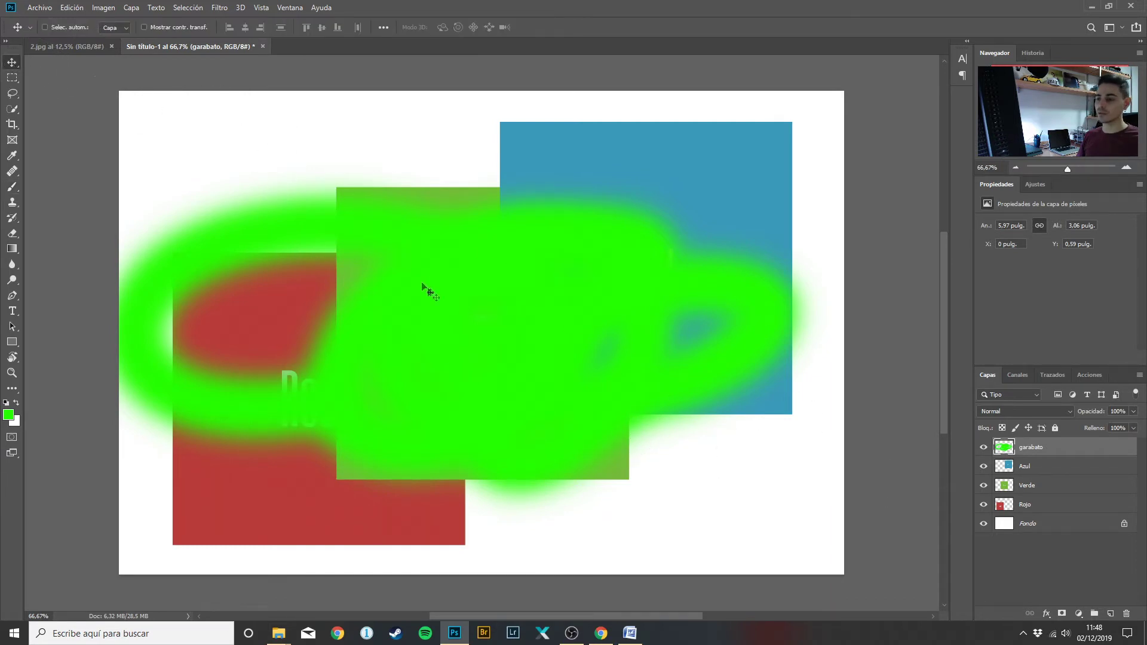
{"action": "mouse_move", "coordinate": [459, 352]}
{"action": "left_mouse_down"}
{"action": "mouse_move", "coordinate": [504, 209]}
{"action": "mouse_move", "coordinate": [604, 253]}
{"action": "mouse_move", "coordinate": [337, 317]}
{"action": "mouse_move", "coordinate": [747, 356]}
{"action": "mouse_move", "coordinate": [267, 481]}
{"action": "mouse_move", "coordinate": [617, 300]}
{"action": "mouse_move", "coordinate": [467, 399]}
{"action": "mouse_move", "coordinate": [657, 589]}
{"action": "mouse_move", "coordinate": [406, 573]}
{"action": "mouse_move", "coordinate": [388, 344]}
{"action": "left_mouse_up"}
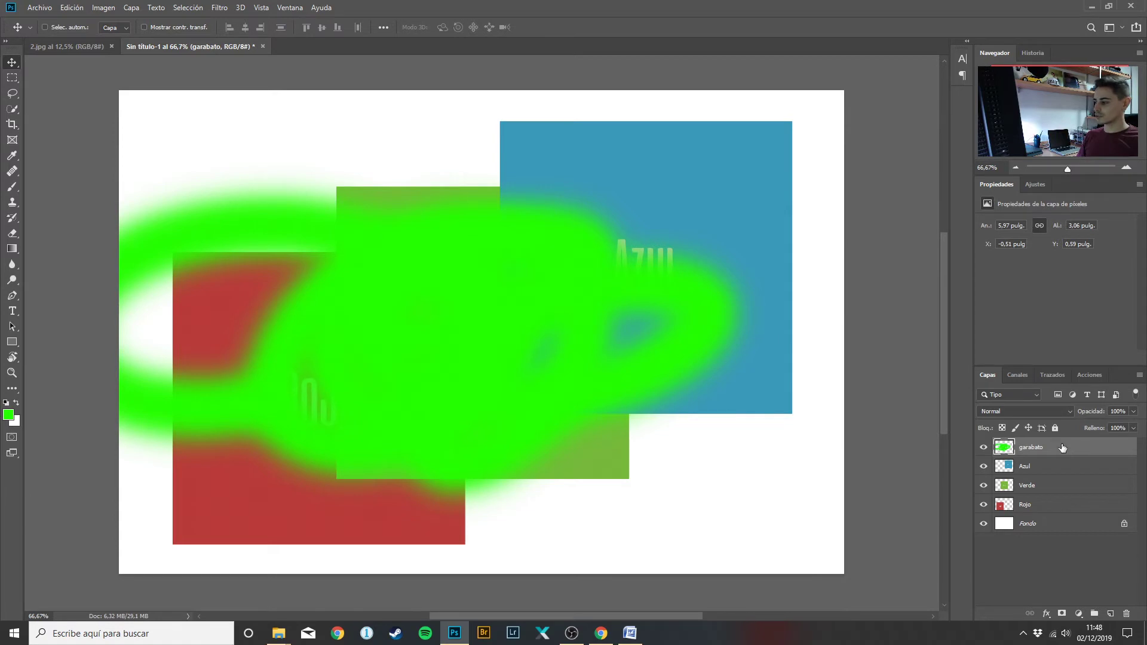
{"action": "mouse_move", "coordinate": [1067, 448]}
{"action": "left_mouse_down"}
{"action": "mouse_move", "coordinate": [1109, 495]}
{"action": "mouse_move", "coordinate": [1133, 616]}
{"action": "left_mouse_up"}
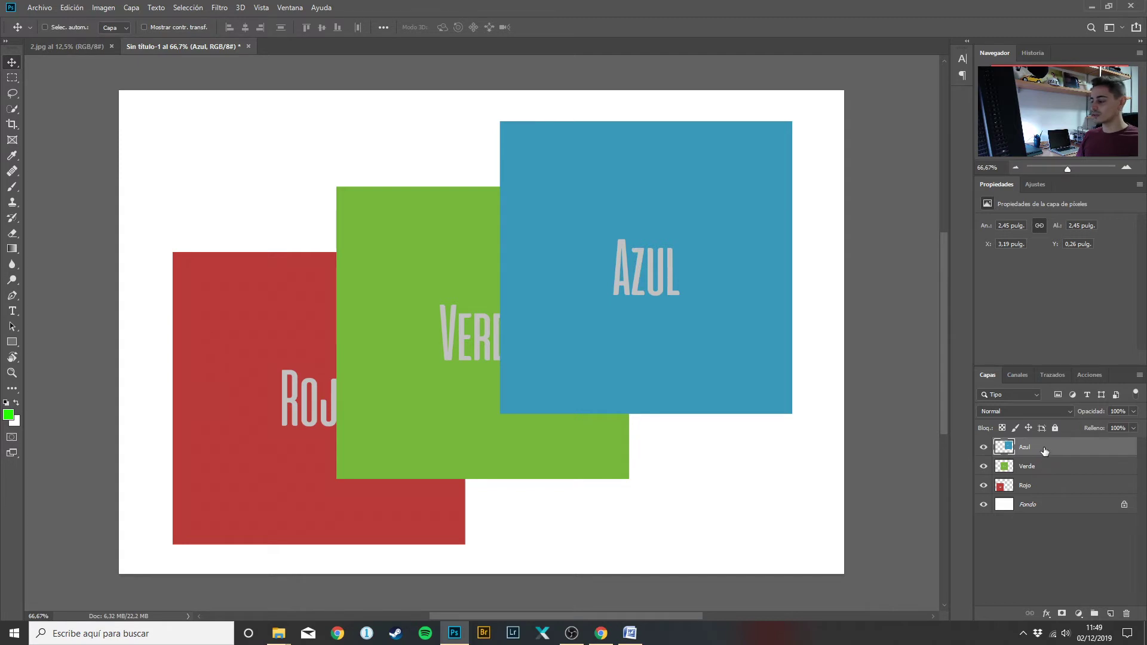
Step: Select the Verde and Azul layers together, and add Fondo to the selection and remove it again
{"action": "left_click", "coordinate": [1053, 469]}
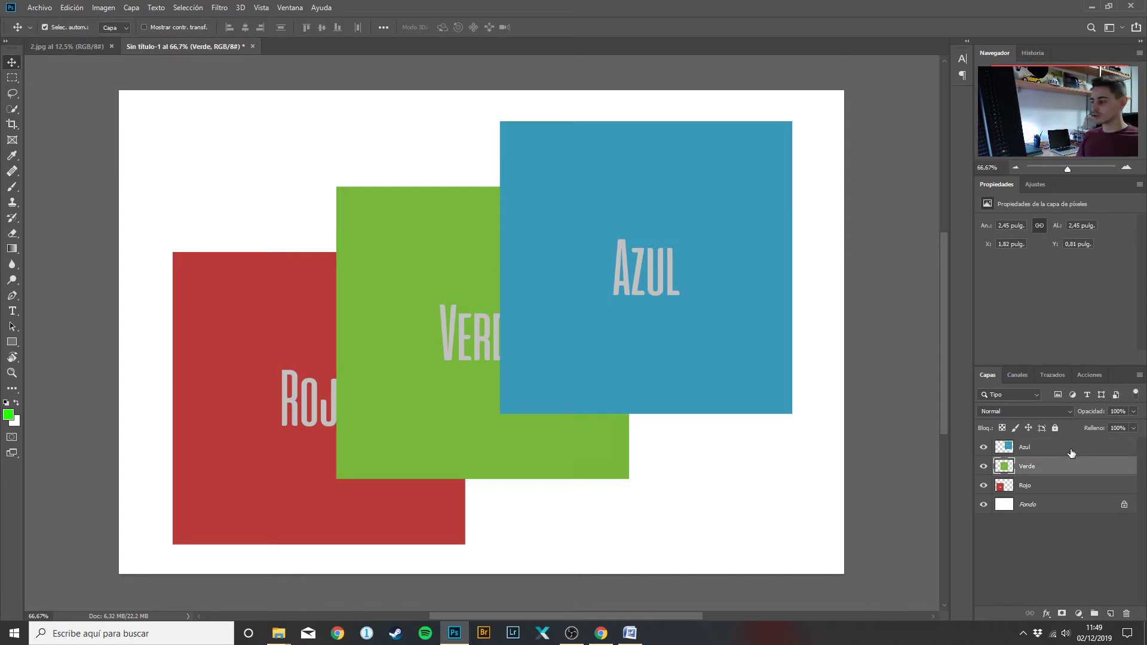
{"action": "left_click", "coordinate": [1072, 453], "text": "ctrl"}
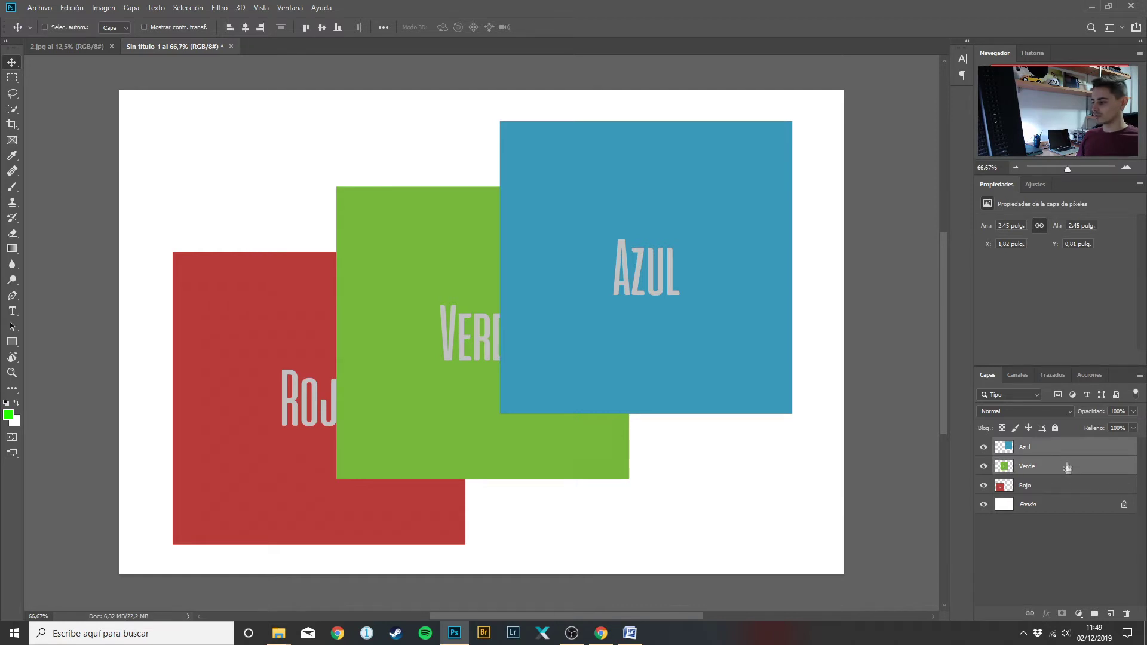
{"action": "left_click", "coordinate": [1061, 506], "text": "ctrl"}
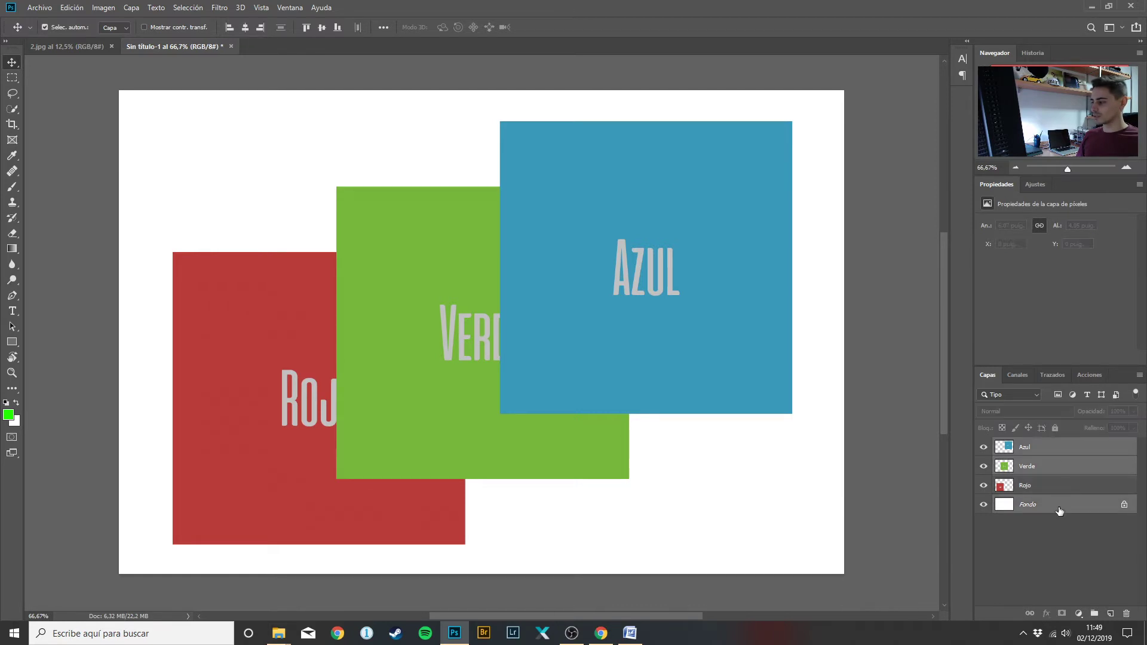
{"action": "left_click", "coordinate": [1061, 510], "text": "ctrl"}
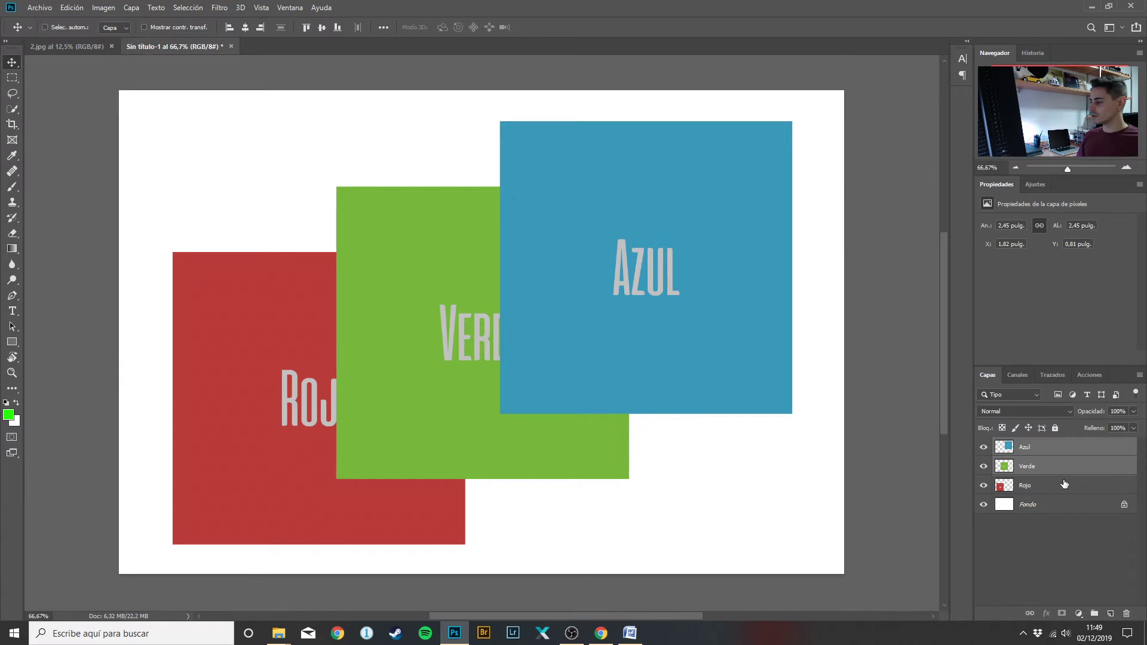
Step: Reselect only the Verde and Azul layers and put them together into a new layer group
{"action": "left_click", "coordinate": [1064, 483]}
{"action": "left_click", "coordinate": [1063, 470]}
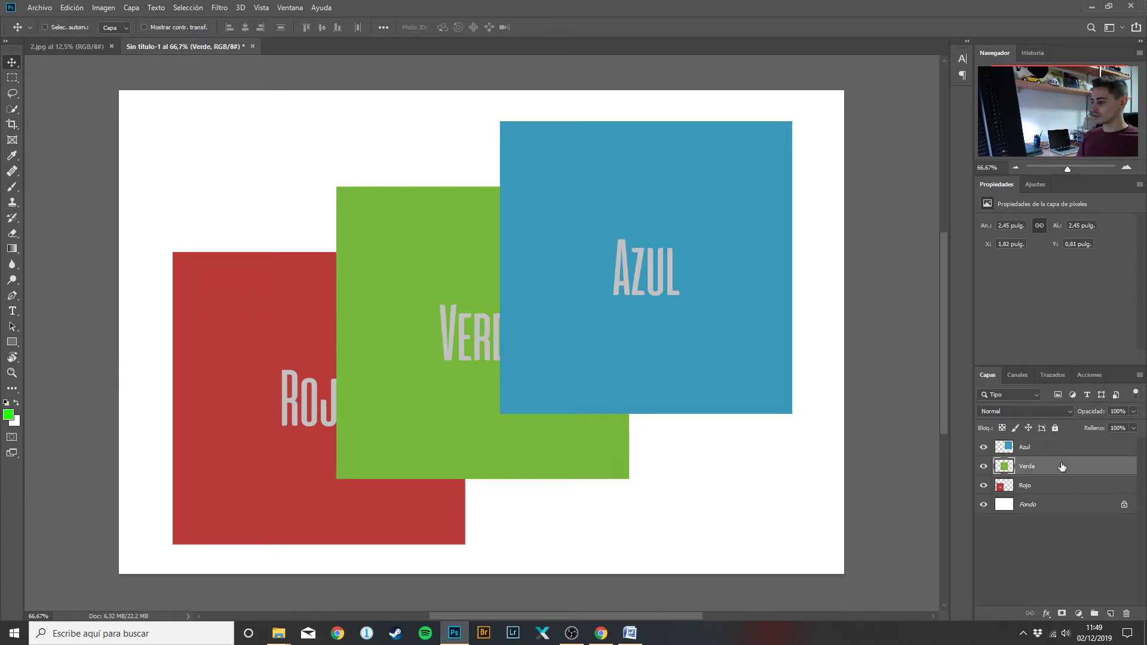
{"action": "left_click", "coordinate": [1056, 449], "text": "ctrl"}
{"action": "left_click_drag", "start_coordinate": [1084, 474], "coordinate": [1100, 615]}
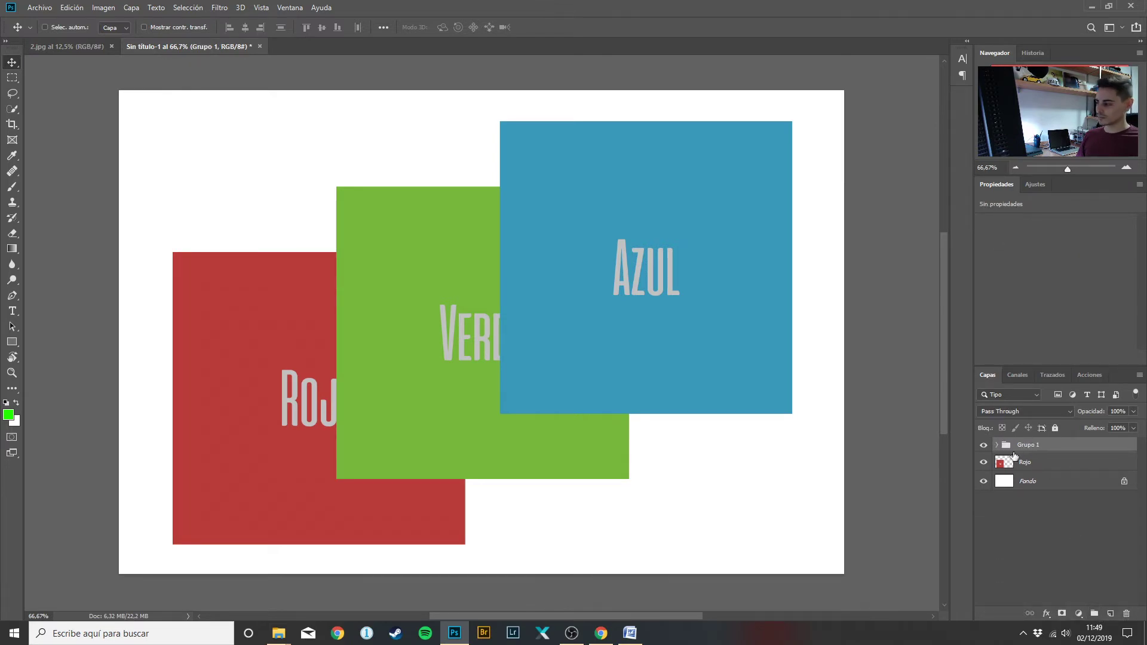
Step: Expand Grupo 1 to show its layers, select the whole group and move it around on the canvas
{"action": "left_click", "coordinate": [998, 446]}
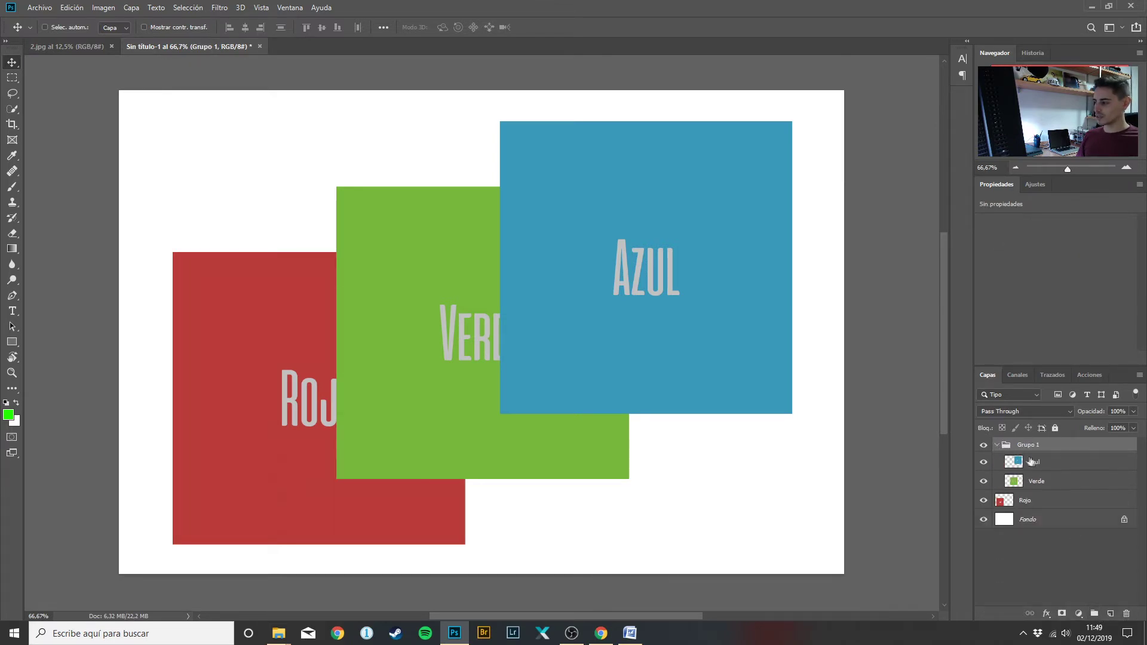
{"action": "left_click", "coordinate": [1045, 477]}
{"action": "left_click", "coordinate": [1040, 449]}
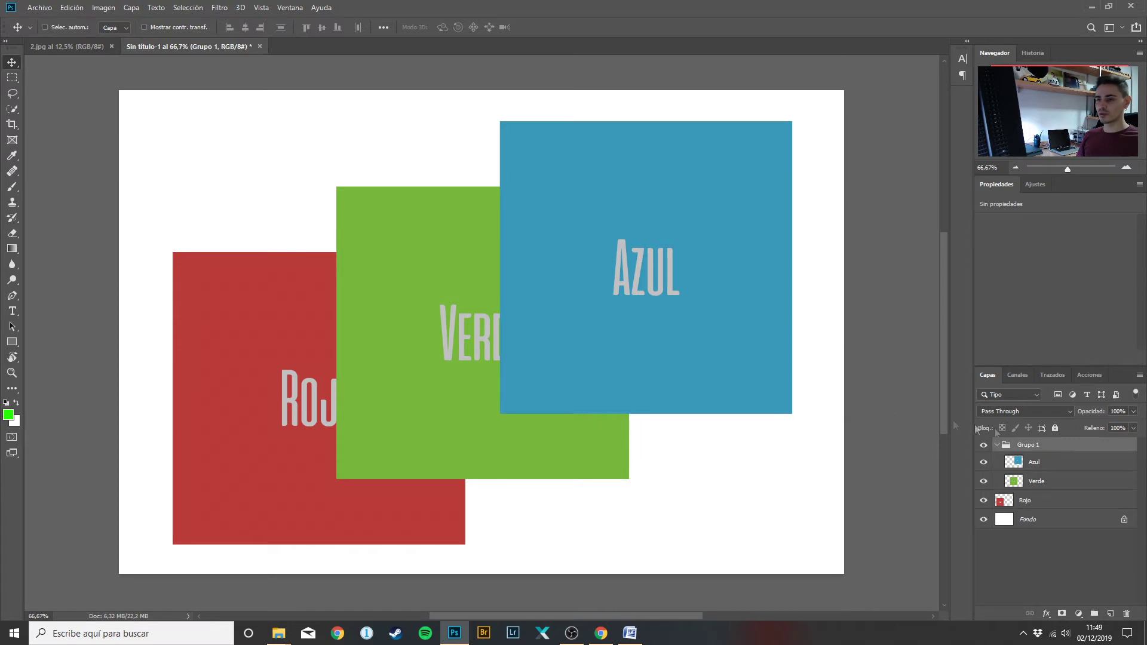
{"action": "mouse_move", "coordinate": [594, 332]}
{"action": "left_mouse_down"}
{"action": "mouse_move", "coordinate": [521, 366]}
{"action": "mouse_move", "coordinate": [594, 285]}
{"action": "mouse_move", "coordinate": [628, 364]}
{"action": "mouse_move", "coordinate": [522, 377]}
{"action": "mouse_move", "coordinate": [593, 324]}
{"action": "left_mouse_up"}
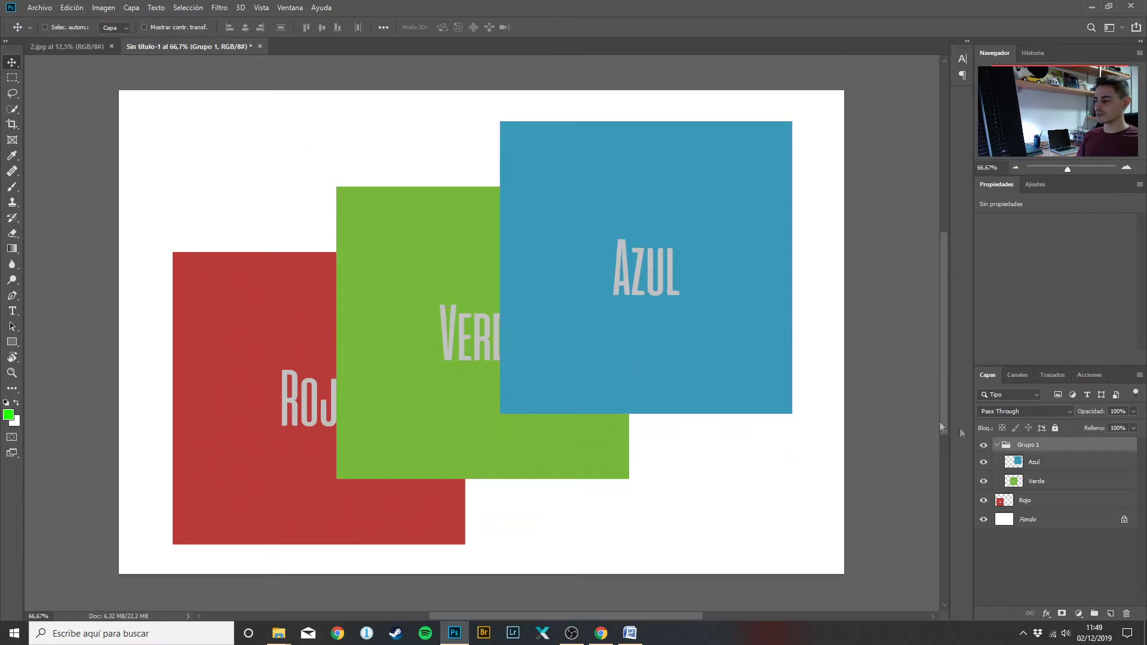
Step: Move only the Azul layer inside the group and undo the move
{"action": "left_click", "coordinate": [1076, 464]}
{"action": "left_click_drag", "start_coordinate": [720, 348], "coordinate": [686, 342]}
{"action": "key", "text": "ctrl+z"}
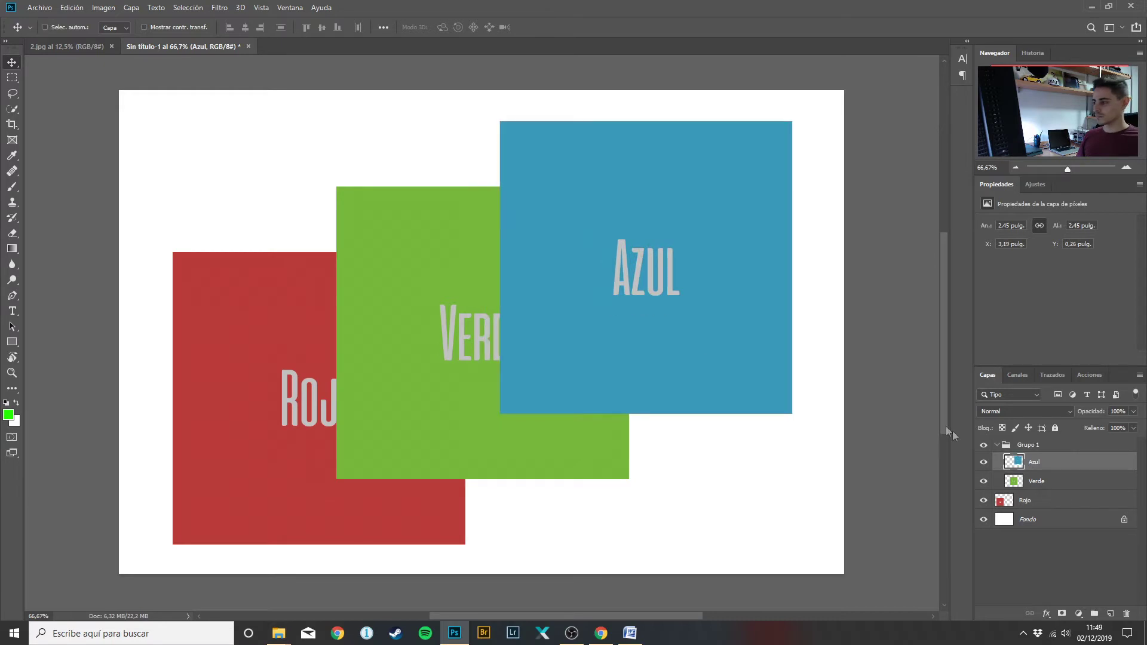
Step: Select Grupo 1, collapse it and expand it again to view the layers it contains
{"action": "left_click", "coordinate": [1033, 447]}
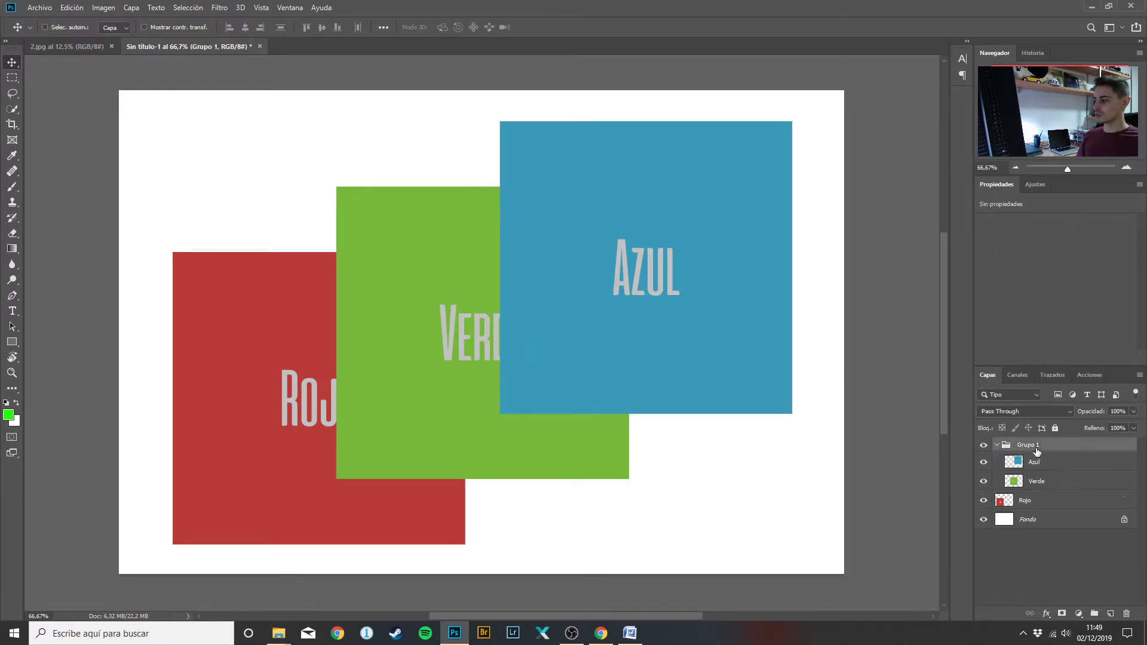
{"action": "left_click", "coordinate": [997, 446]}
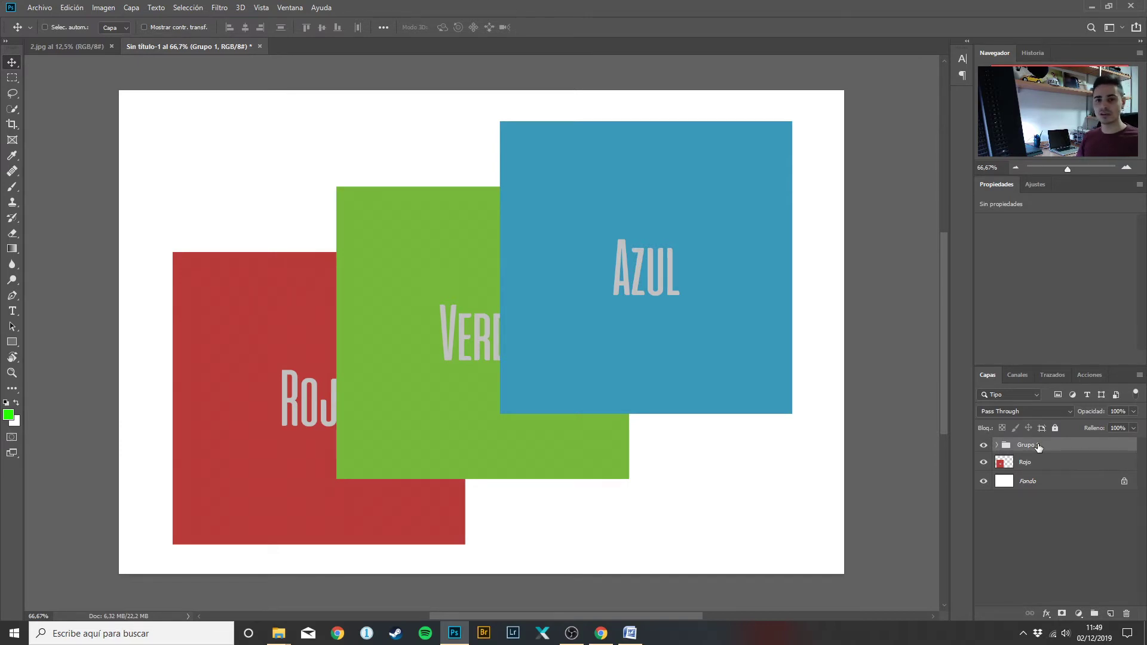
{"action": "left_click", "coordinate": [998, 445]}
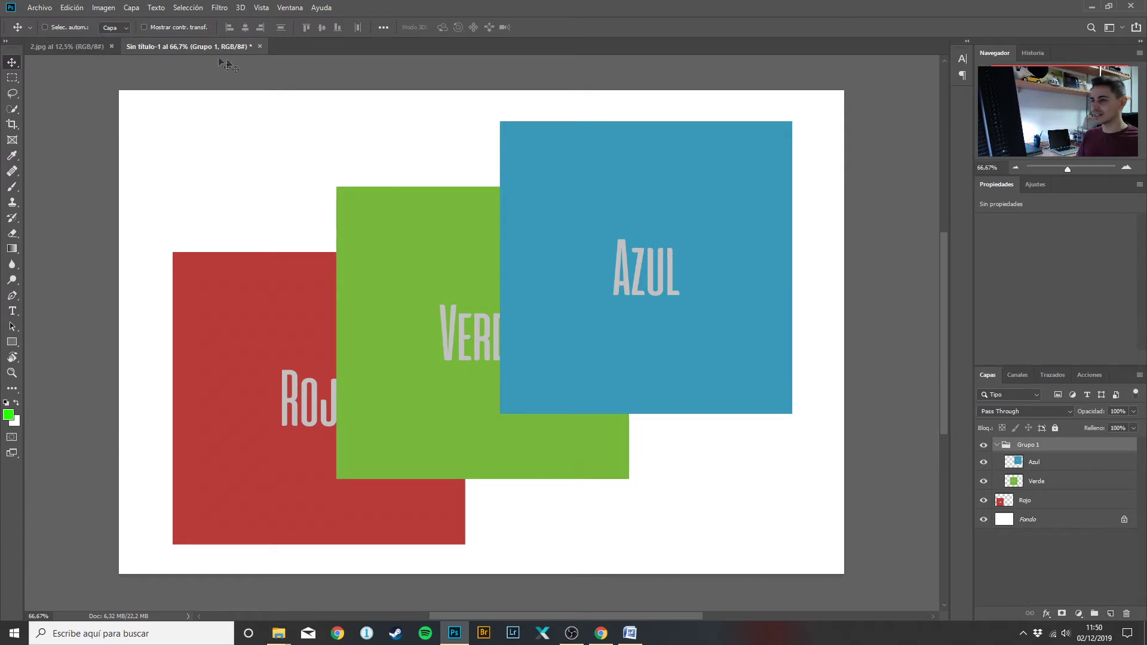
Step: Close the Sin título-1 document without saving its changes
{"action": "left_click", "coordinate": [260, 46]}
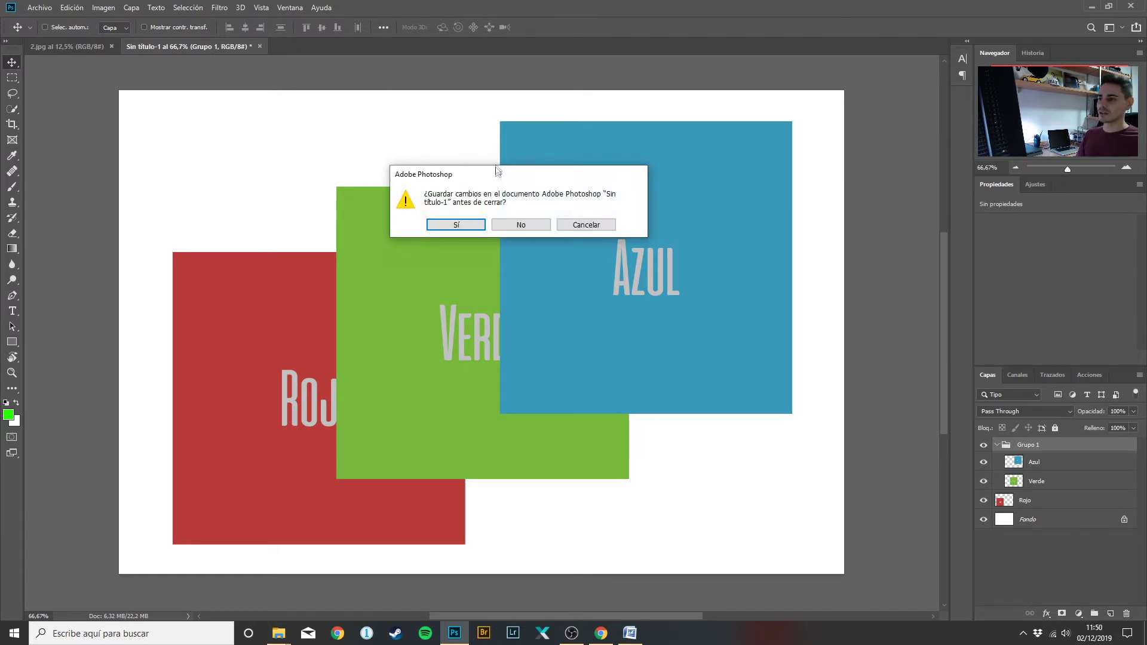
{"action": "left_click", "coordinate": [521, 225]}
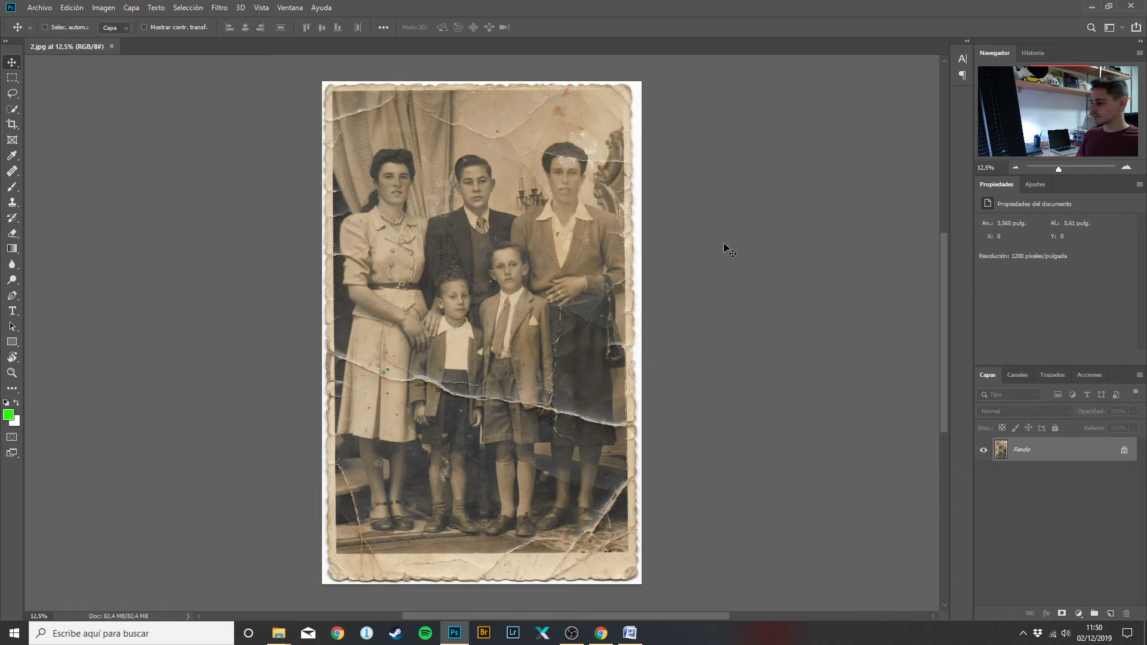
Step: Add a new layer above Fondo in 2.jpg and rename it Clonazo
{"action": "left_click", "coordinate": [1110, 614]}
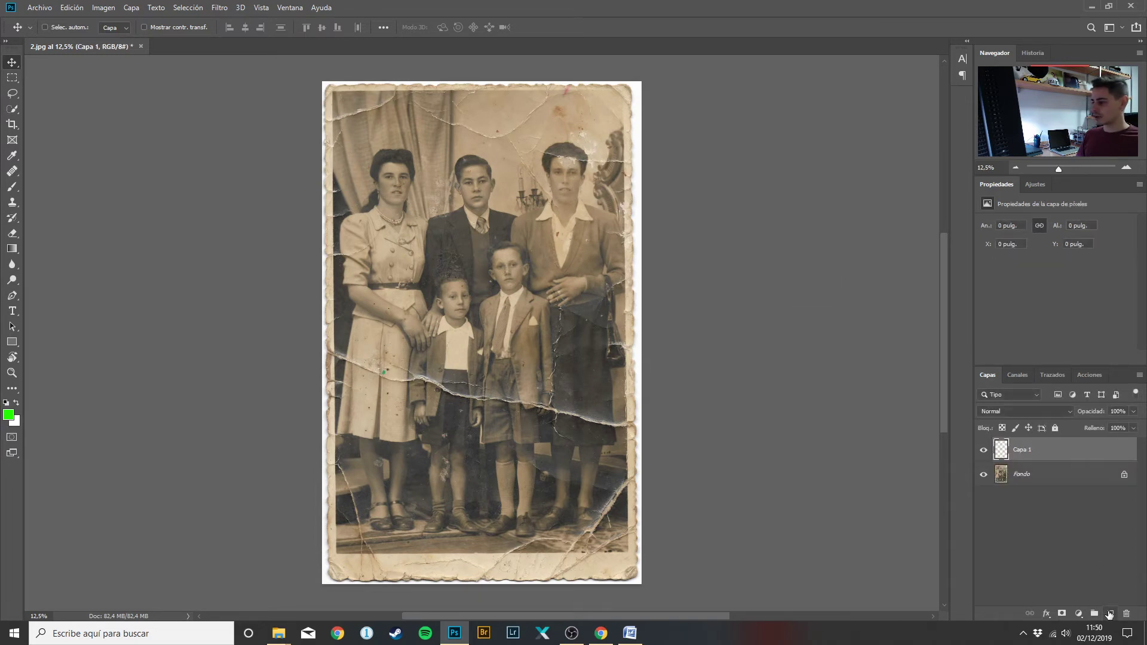
{"action": "double_click", "coordinate": [1024, 450]}
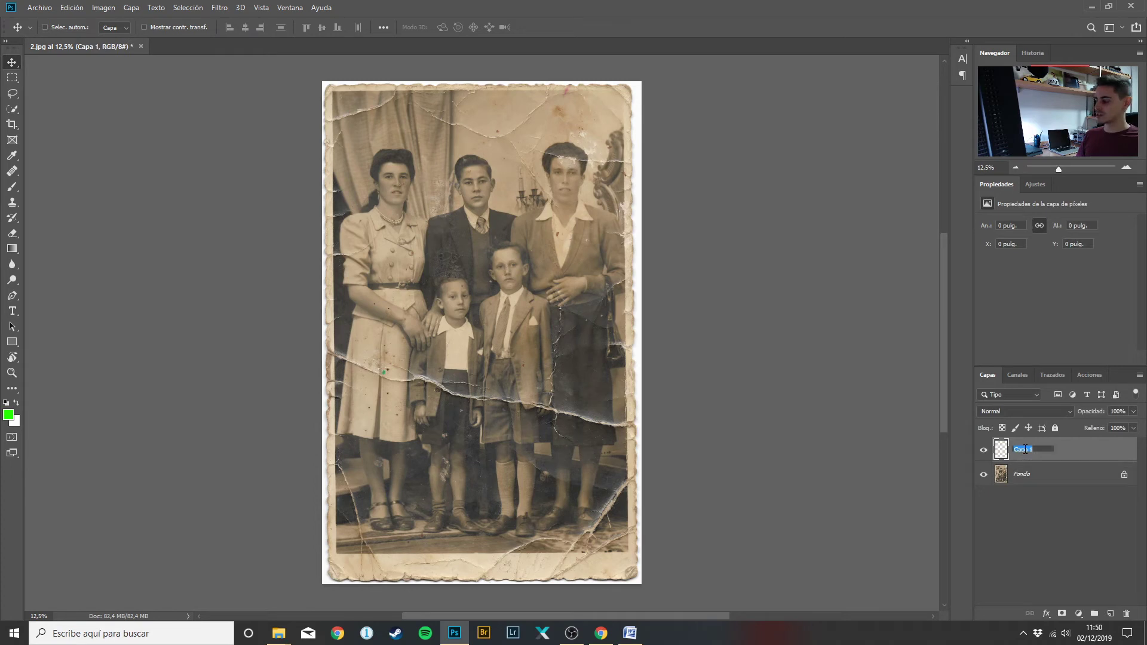
{"action": "type", "text": "c"}
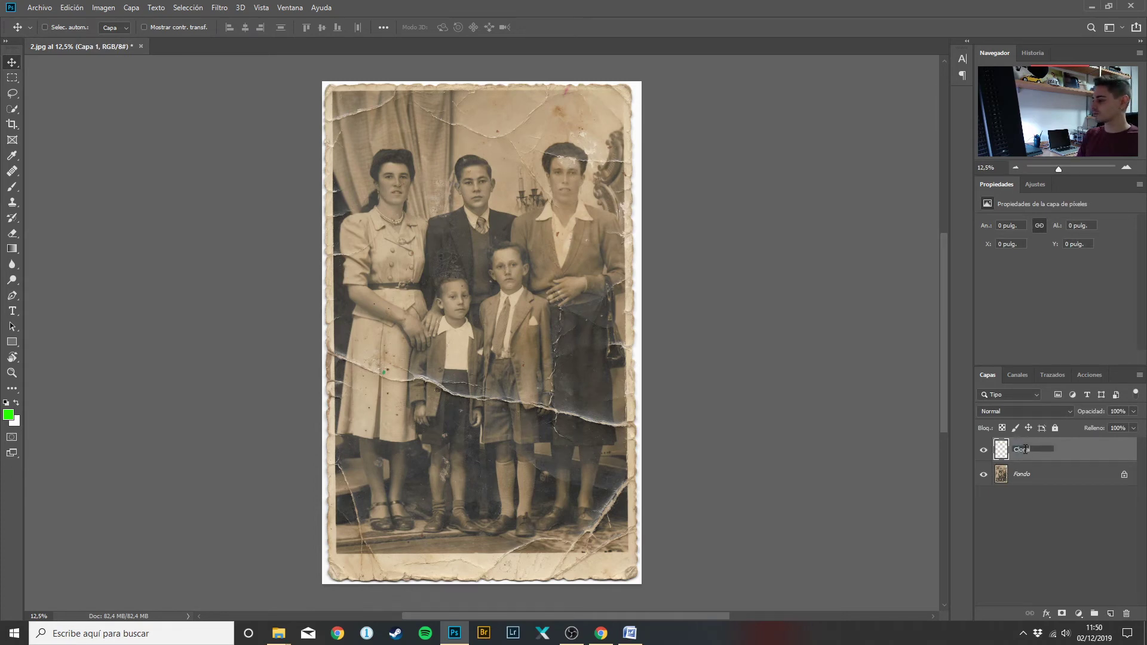
{"action": "key", "text": "Return"}
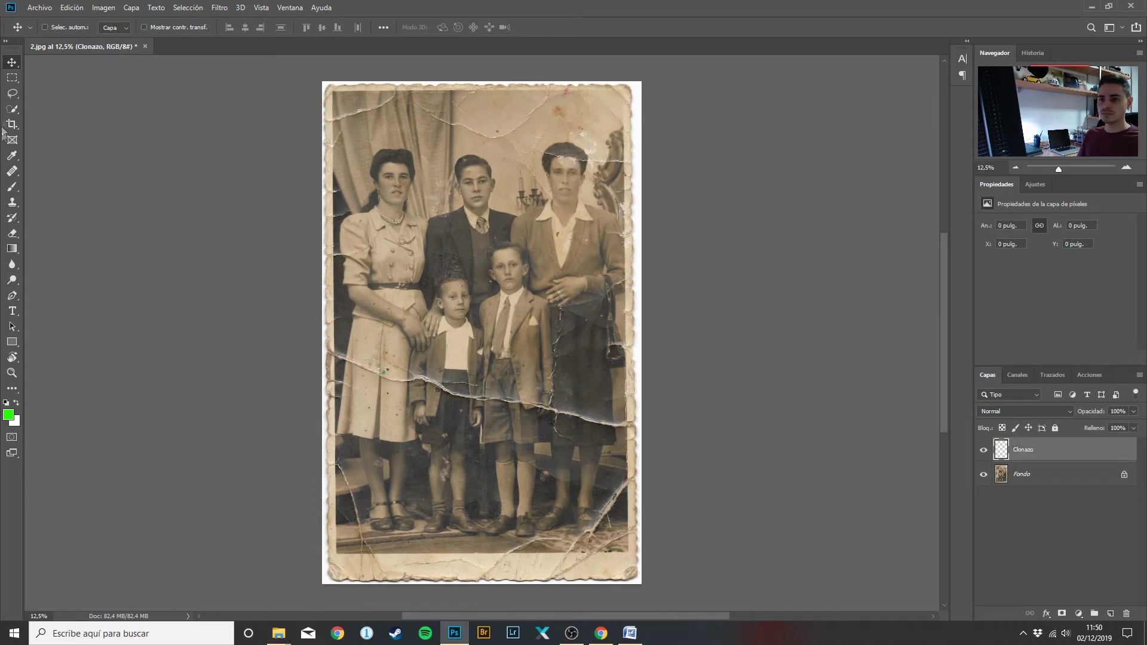
Step: Activate the Clone Stamp tool and set it to sample the current and underlying layers (Act. e inf.)
{"action": "left_click", "coordinate": [14, 207]}
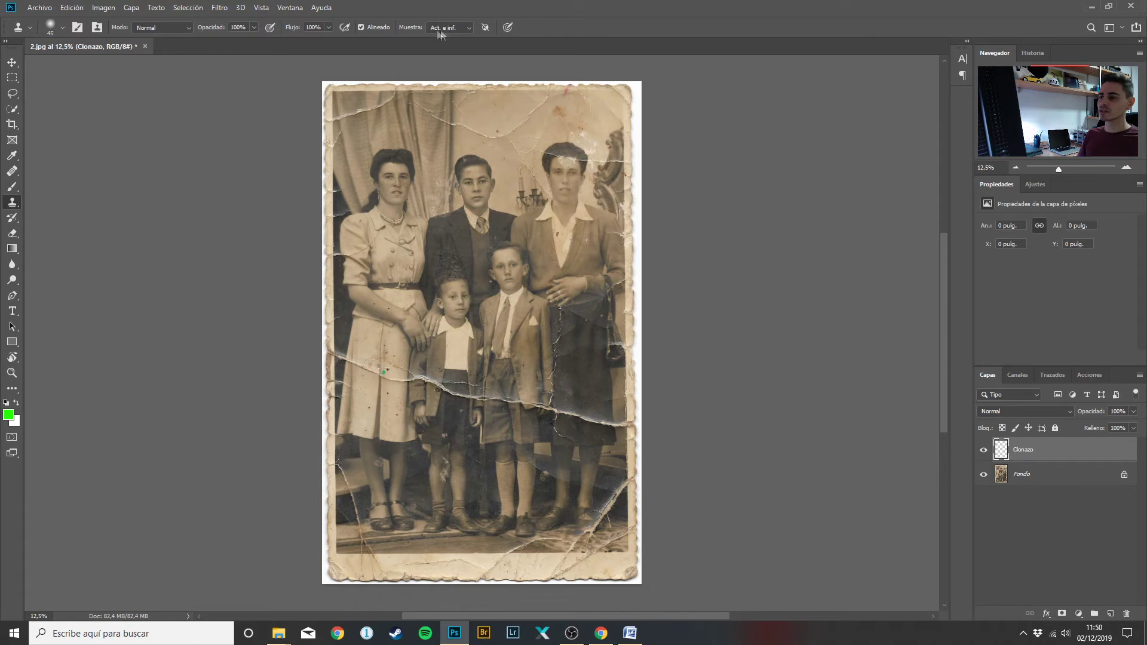
{"action": "left_click", "coordinate": [469, 28]}
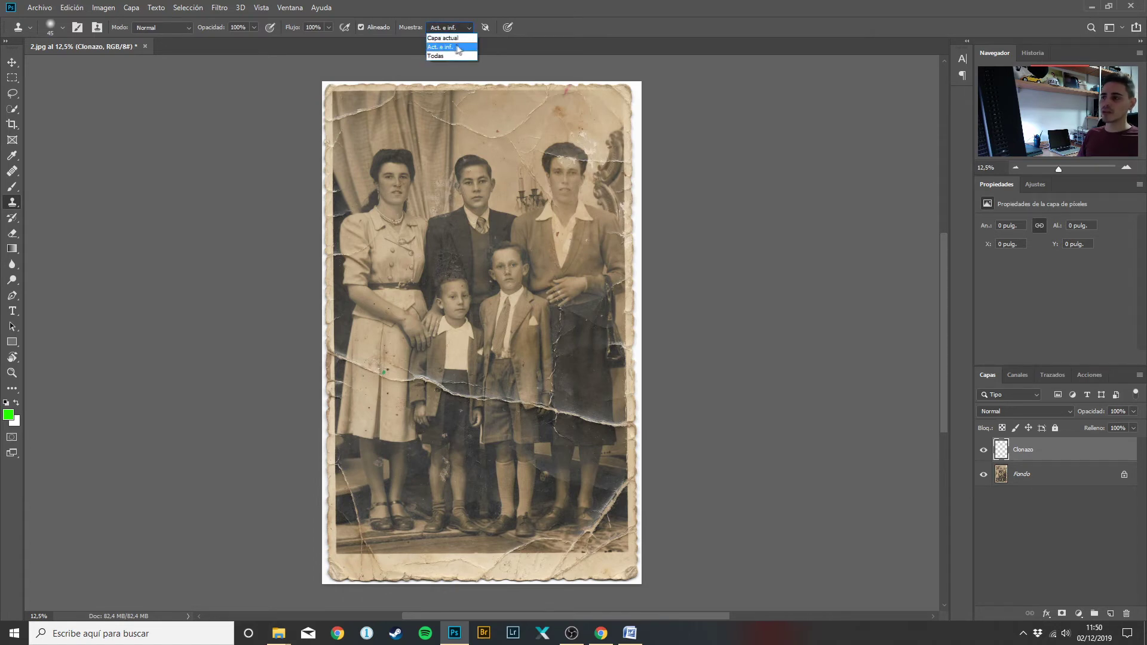
{"action": "left_click", "coordinate": [454, 49]}
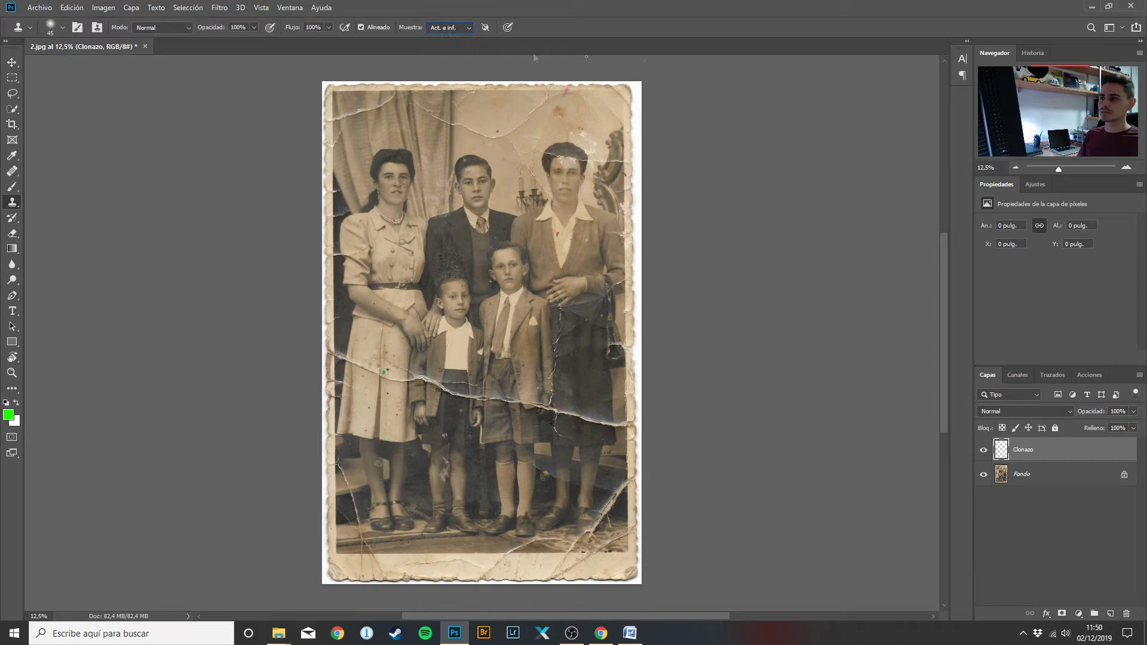
Step: Clone clean texture with a 125 px brush over the crack crossing the curtain's edge onto the wall above the middle boy
{"action": "left_click", "coordinate": [1127, 168]}
{"action": "left_click", "coordinate": [1126, 168]}
{"action": "left_click", "coordinate": [1126, 168]}
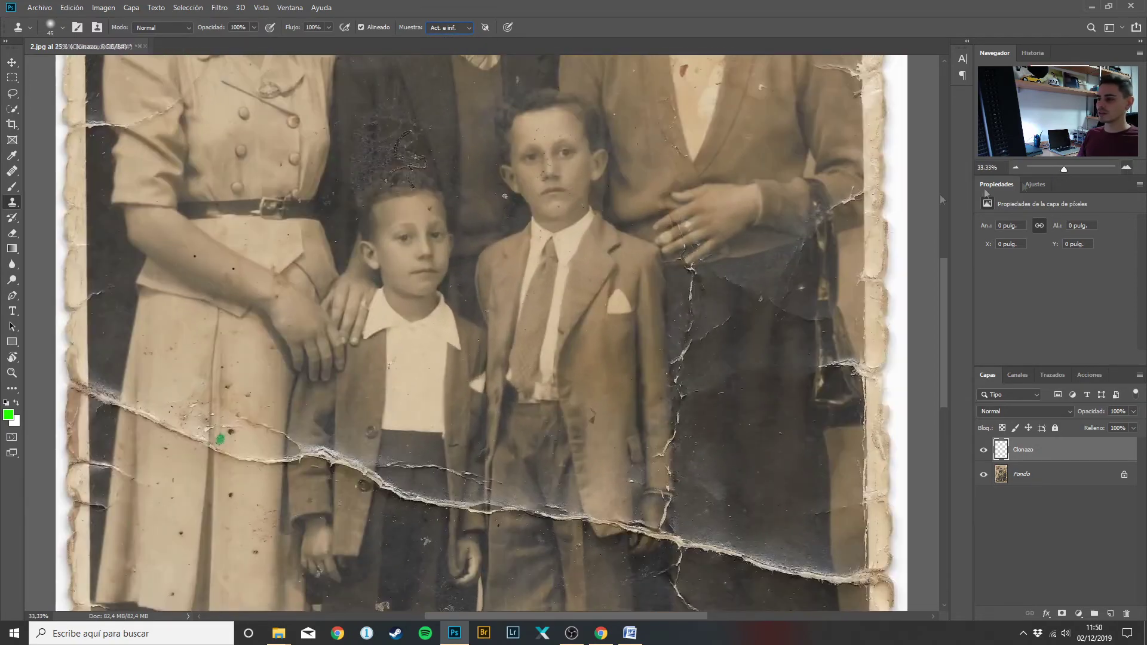
{"action": "scroll", "coordinate": [601, 237], "scroll_direction": "up", "scroll_amount": 5}
{"action": "scroll", "coordinate": [601, 237], "scroll_direction": "up", "scroll_amount": 2}
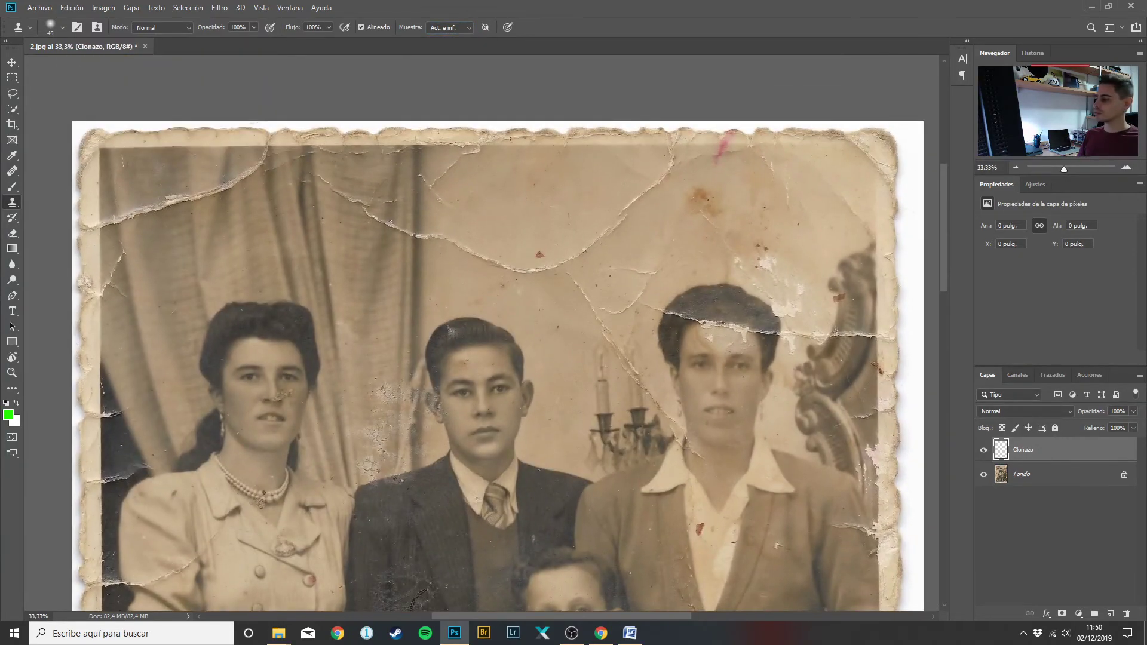
{"action": "left_click", "coordinate": [1126, 168]}
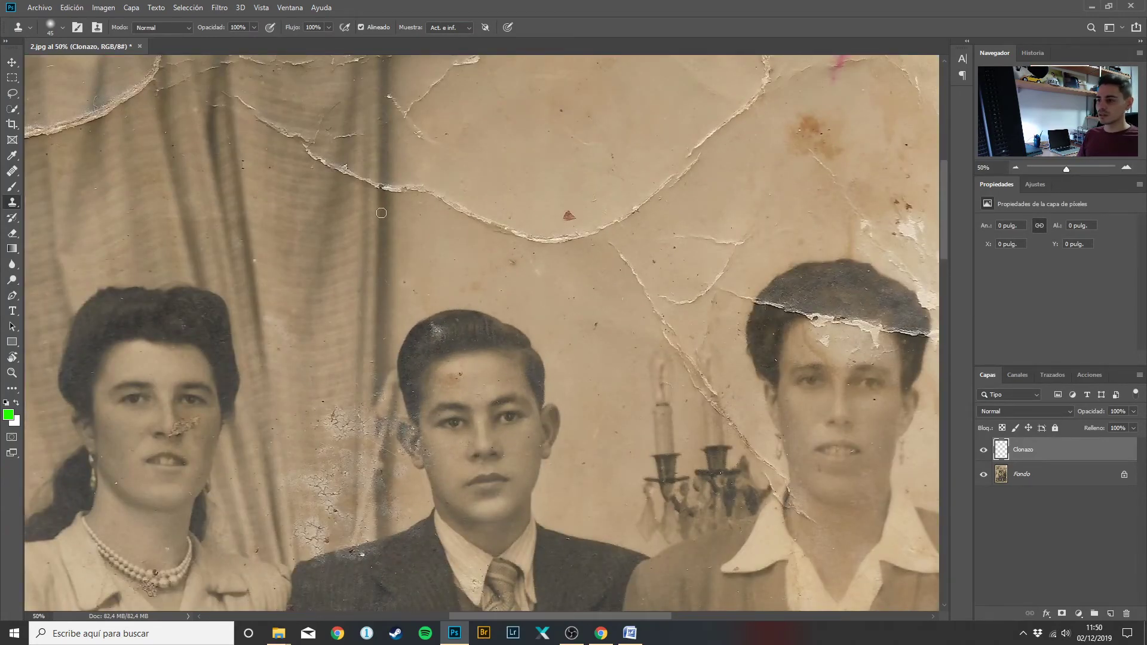
{"action": "key", "text": "bracketright"}
{"action": "key", "text": "bracketright"}
{"action": "key", "text": "bracketright"}
{"action": "key", "text": "bracketright"}
{"action": "key", "text": "bracketright"}
{"action": "key", "text": "bracketright"}
{"action": "key", "text": "bracketright"}
{"action": "left_click", "coordinate": [380, 223], "text": "alt"}
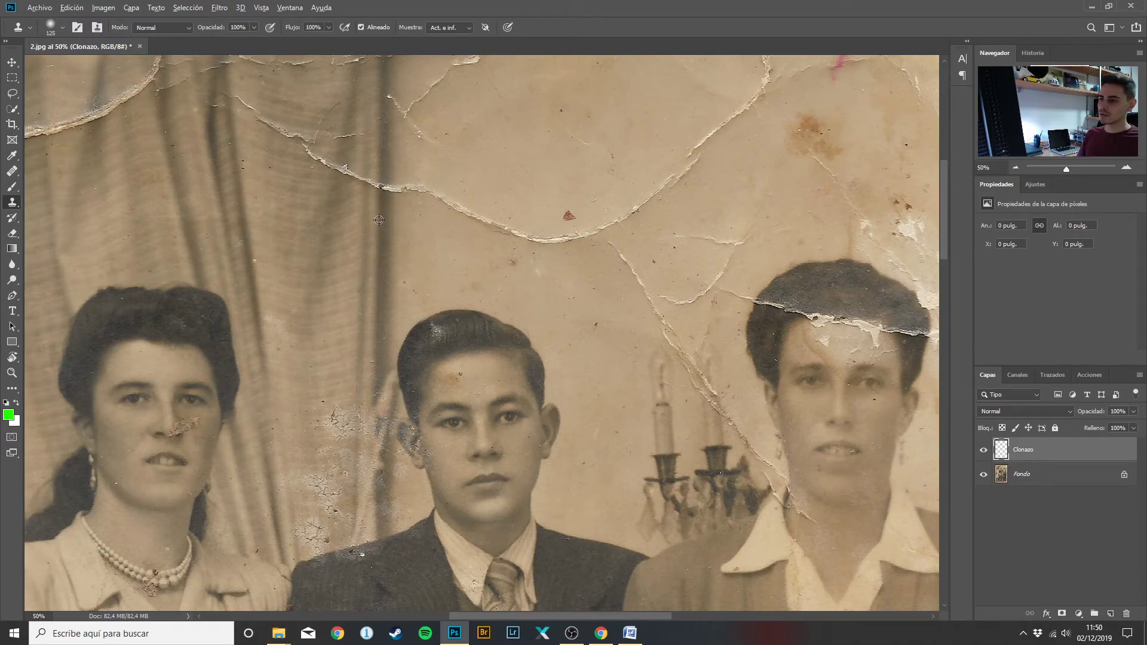
{"action": "left_click_drag", "start_coordinate": [380, 184], "coordinate": [496, 223]}
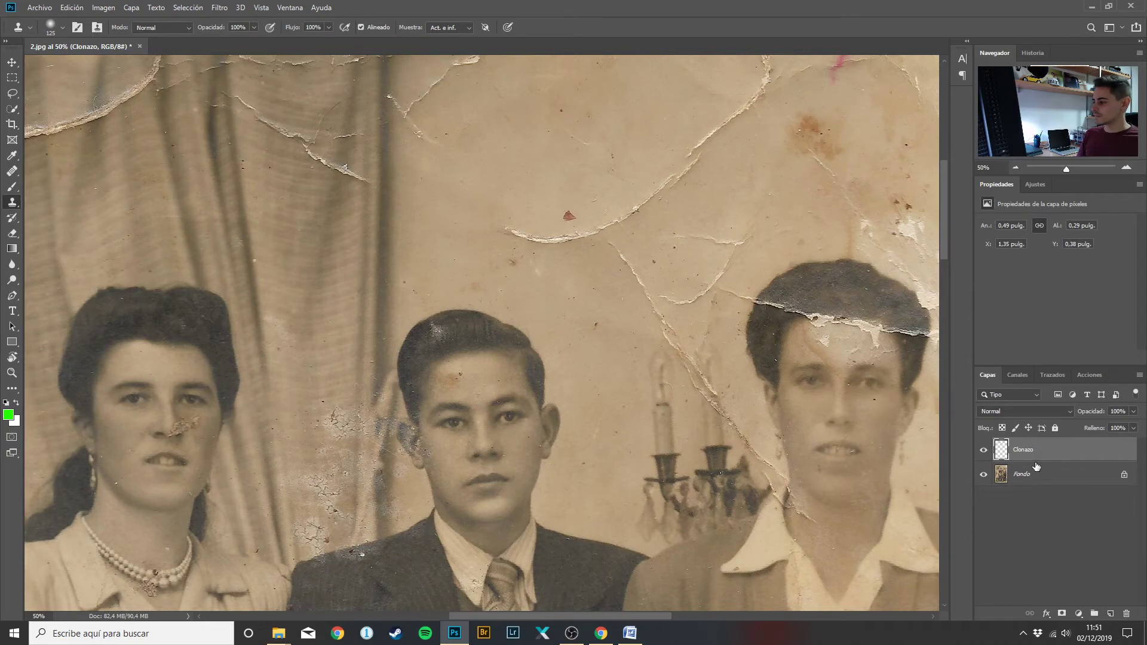
Step: Move the cloned patch on the Clonazo layer up off the crack and undo the move
{"action": "key", "text": "v"}
{"action": "left_click_drag", "start_coordinate": [416, 203], "coordinate": [448, 161]}
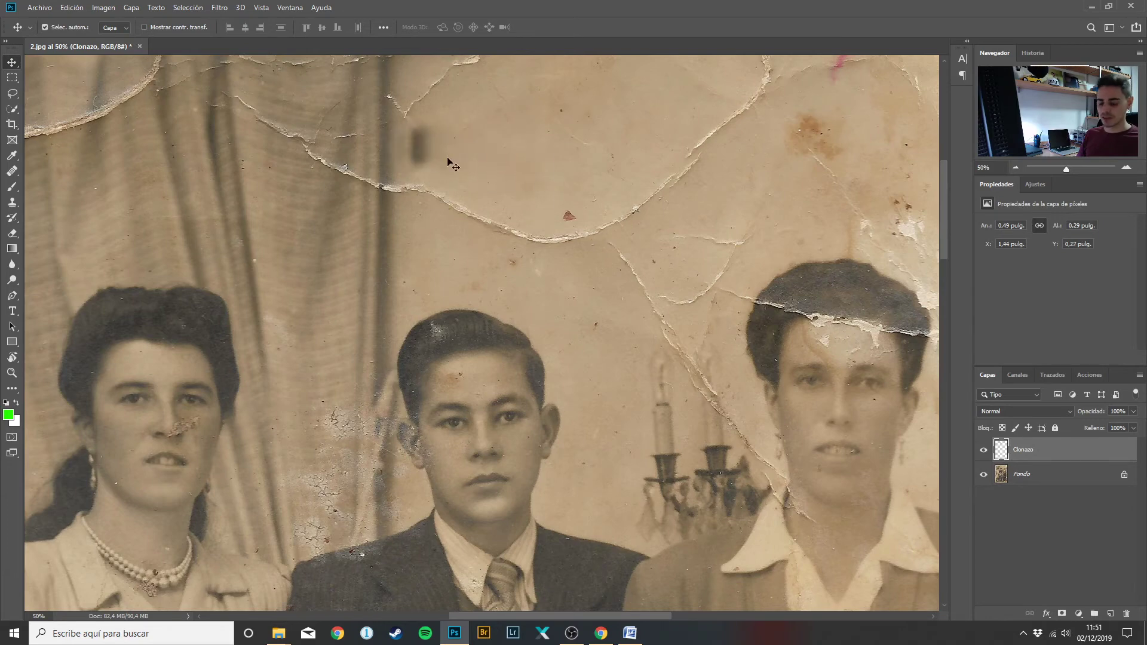
Step: Examine the cracks, stains and missing areas across the upper part of the family photo
{"action": "left_click_drag", "start_coordinate": [670, 398], "coordinate": [602, 401]}
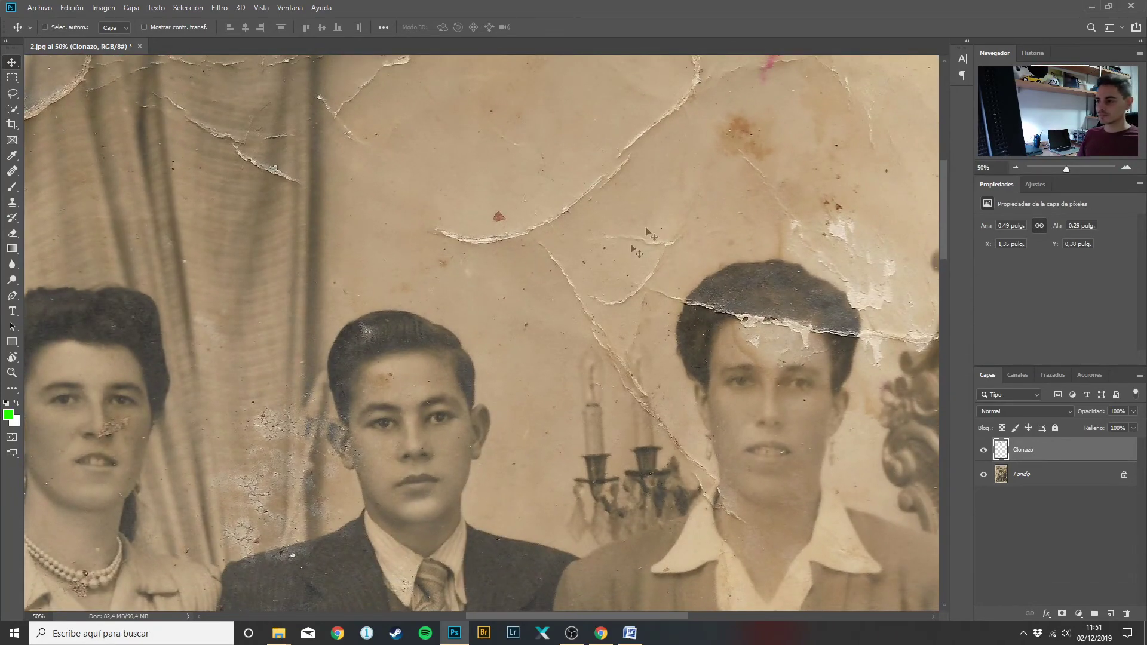
{"action": "left_click_drag", "start_coordinate": [669, 192], "coordinate": [571, 241]}
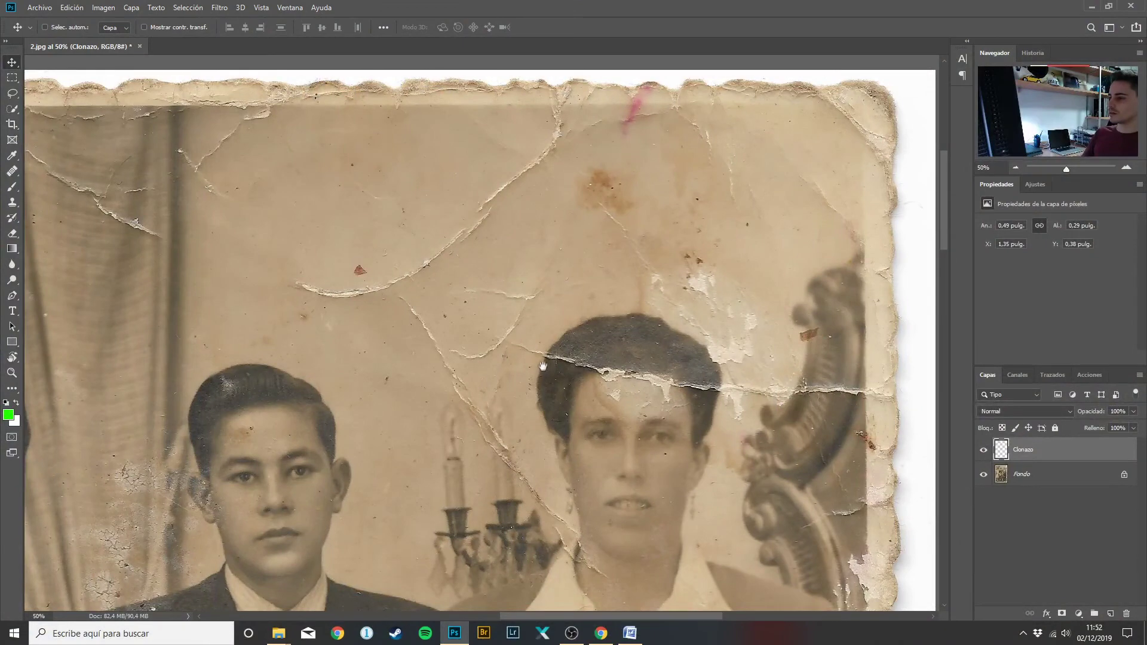
{"action": "scroll", "coordinate": [543, 366], "scroll_direction": "down", "scroll_amount": 5}
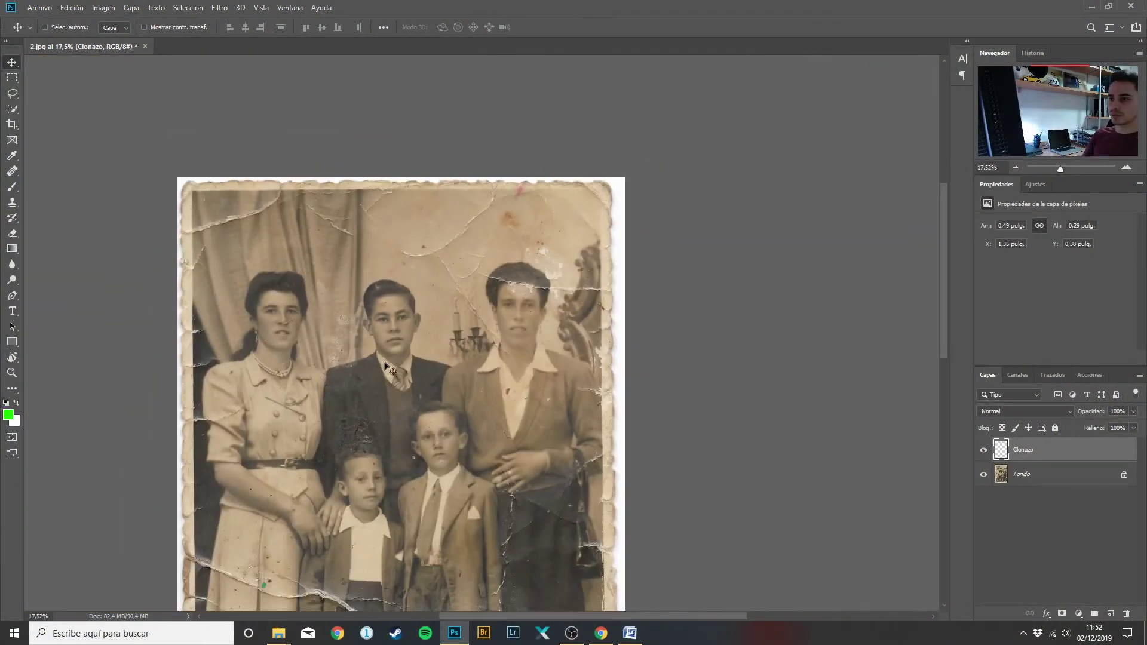
{"action": "scroll", "coordinate": [386, 366], "scroll_direction": "up", "scroll_amount": 1}
{"action": "left_click_drag", "start_coordinate": [274, 269], "coordinate": [432, 247]}
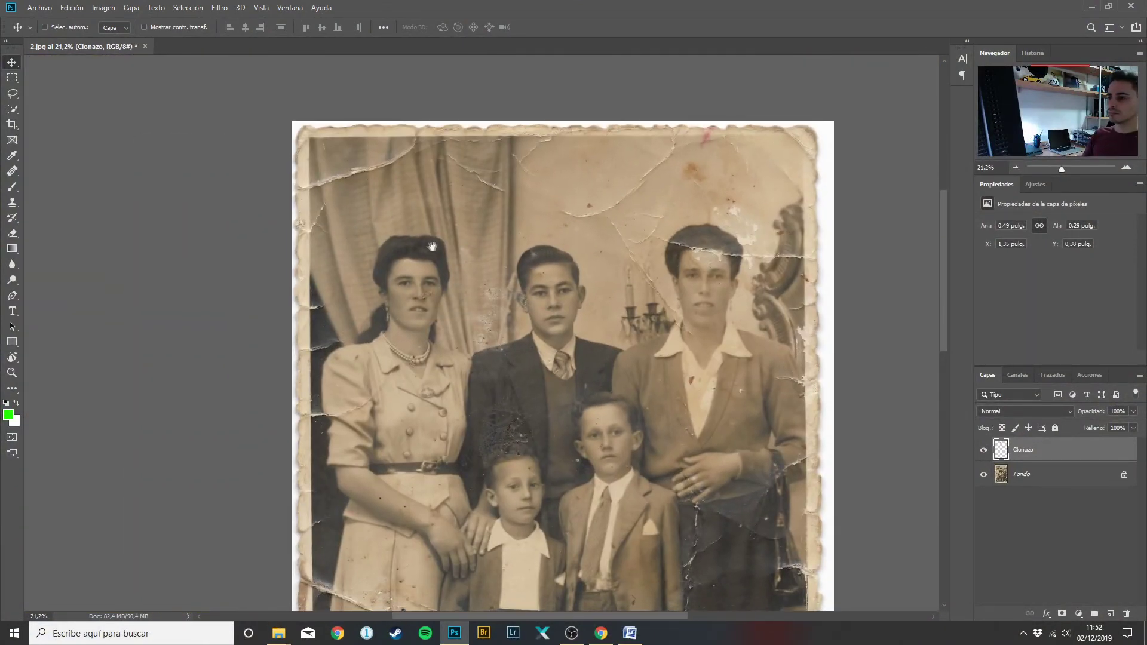
{"action": "left_click_drag", "start_coordinate": [577, 432], "coordinate": [538, 8]}
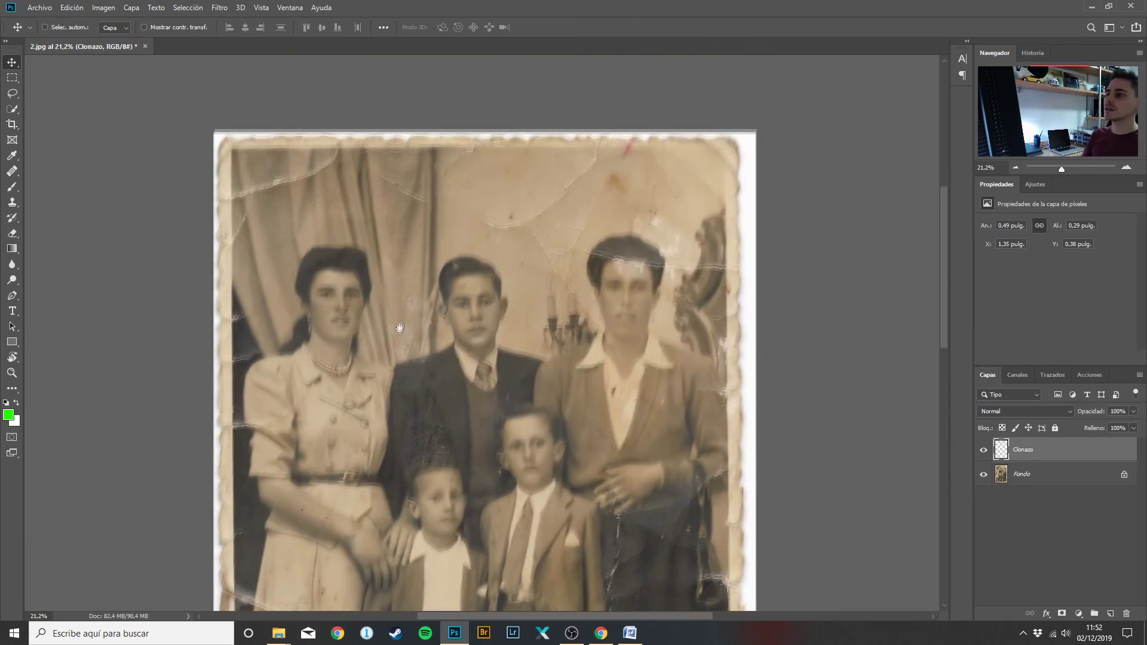
{"action": "left_click_drag", "start_coordinate": [397, 323], "coordinate": [400, 347]}
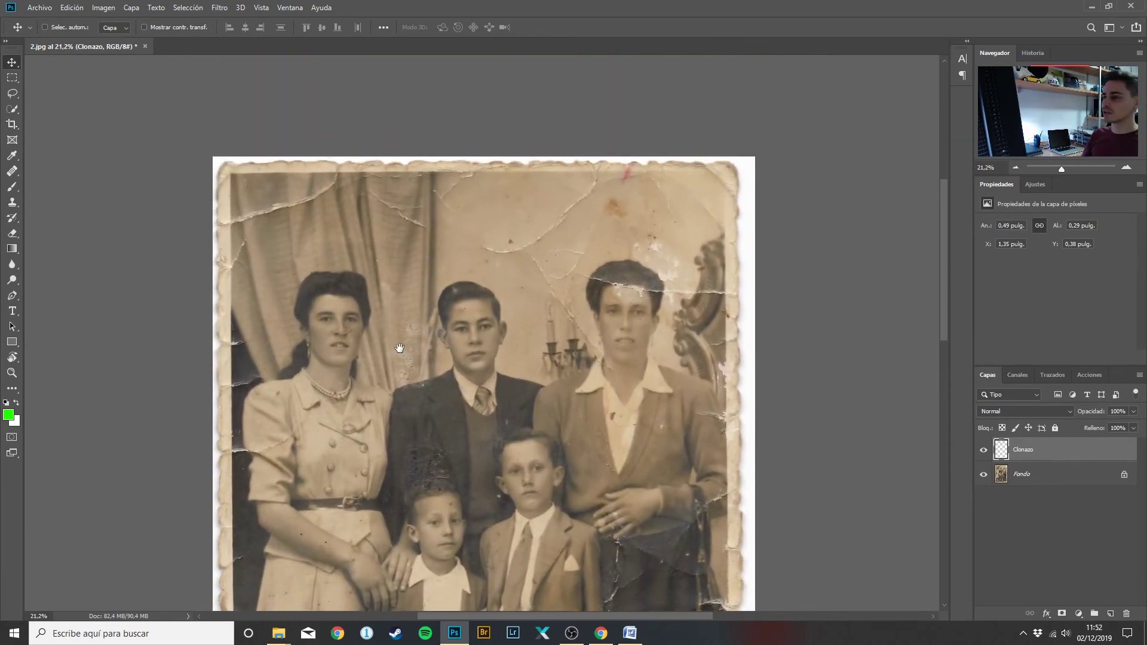
{"action": "scroll", "coordinate": [457, 258], "scroll_direction": "up", "scroll_amount": 3}
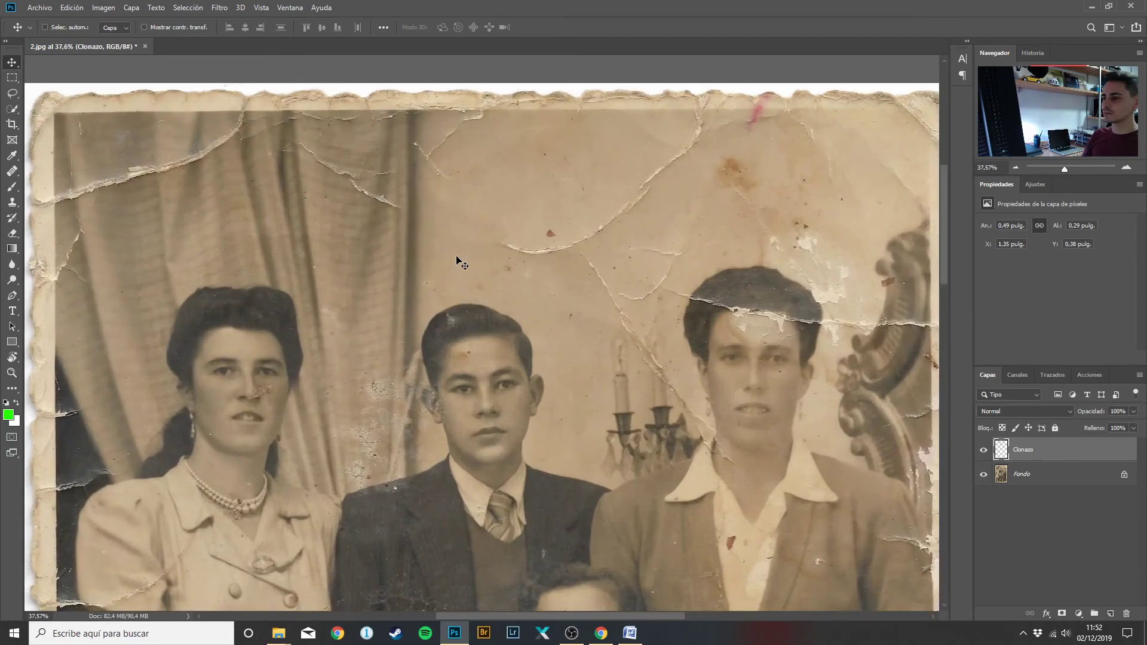
{"action": "scroll", "coordinate": [529, 270], "scroll_direction": "down", "scroll_amount": 1}
{"action": "scroll", "coordinate": [529, 270], "scroll_direction": "up", "scroll_amount": 1}
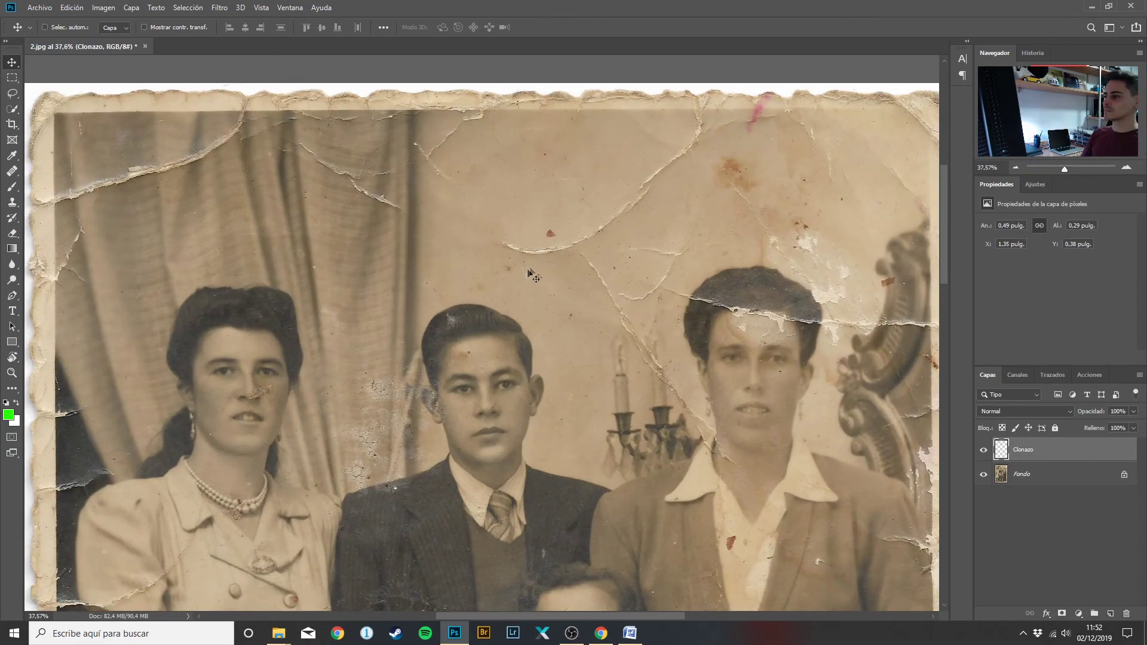
{"action": "left_click_drag", "start_coordinate": [669, 203], "coordinate": [736, 240]}
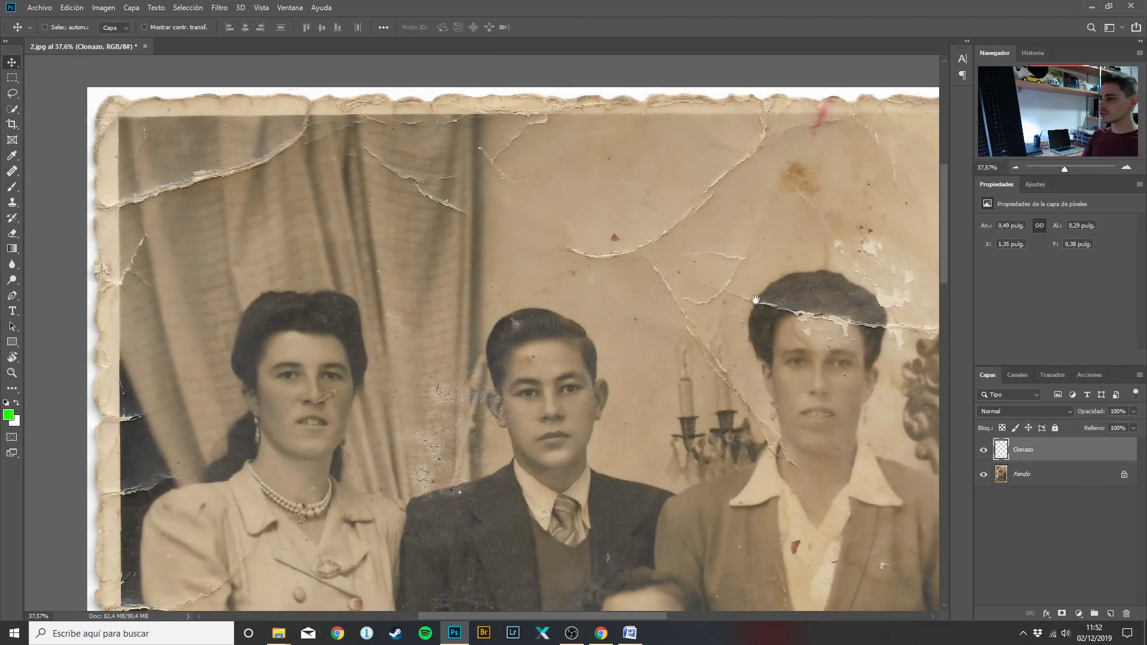
Step: Add a new layer above Clonazo and rename it Experimento
{"action": "left_click", "coordinate": [1110, 614]}
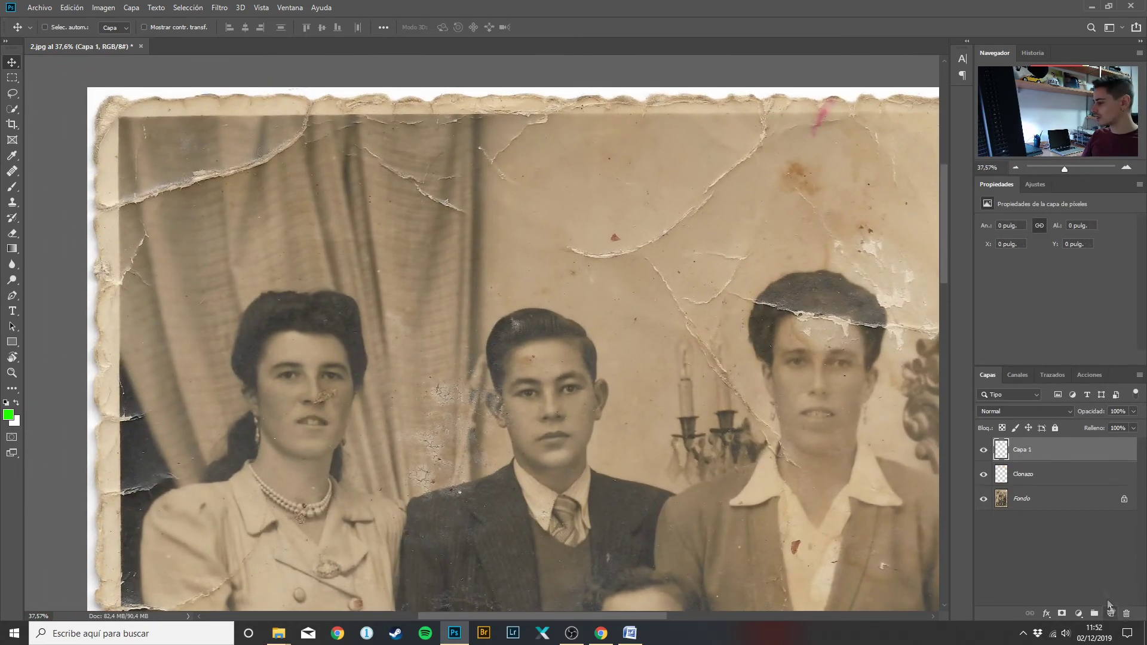
{"action": "type", "text": "E"}
{"action": "key", "text": "Return"}
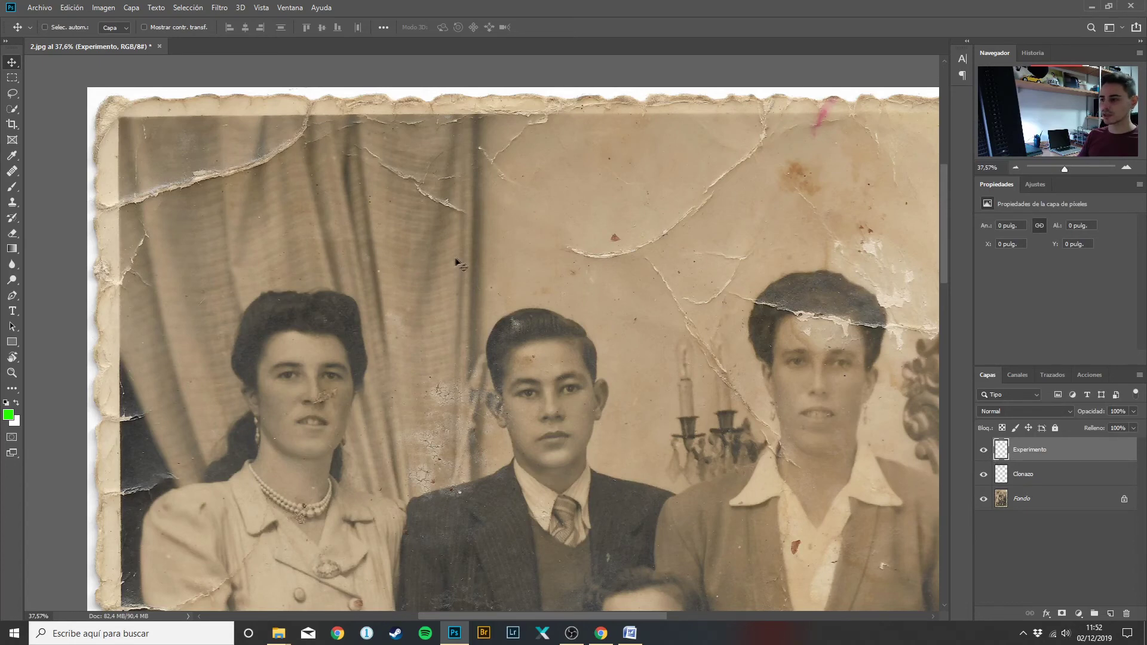
Step: Activate the Clone Stamp tool on the Experimento layer and enlarge its brush to 300 px
{"action": "key", "text": "s"}
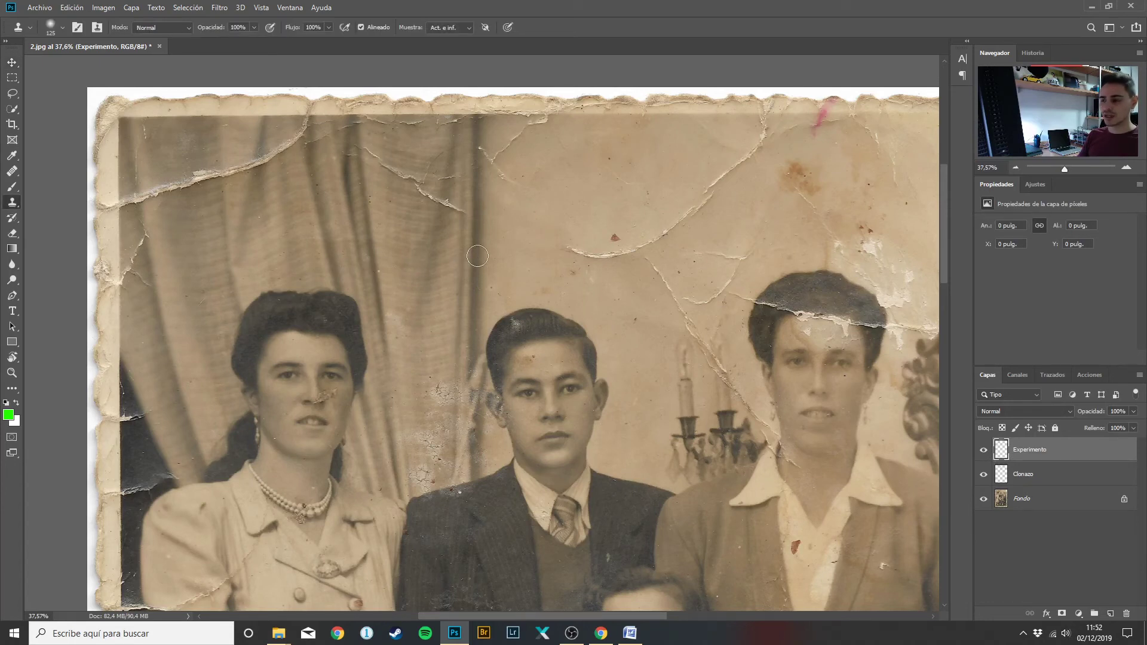
{"action": "key", "text": "bracketright"}
{"action": "key", "text": "bracketright"}
{"action": "key", "text": "bracketright"}
{"action": "key", "text": "bracketright"}
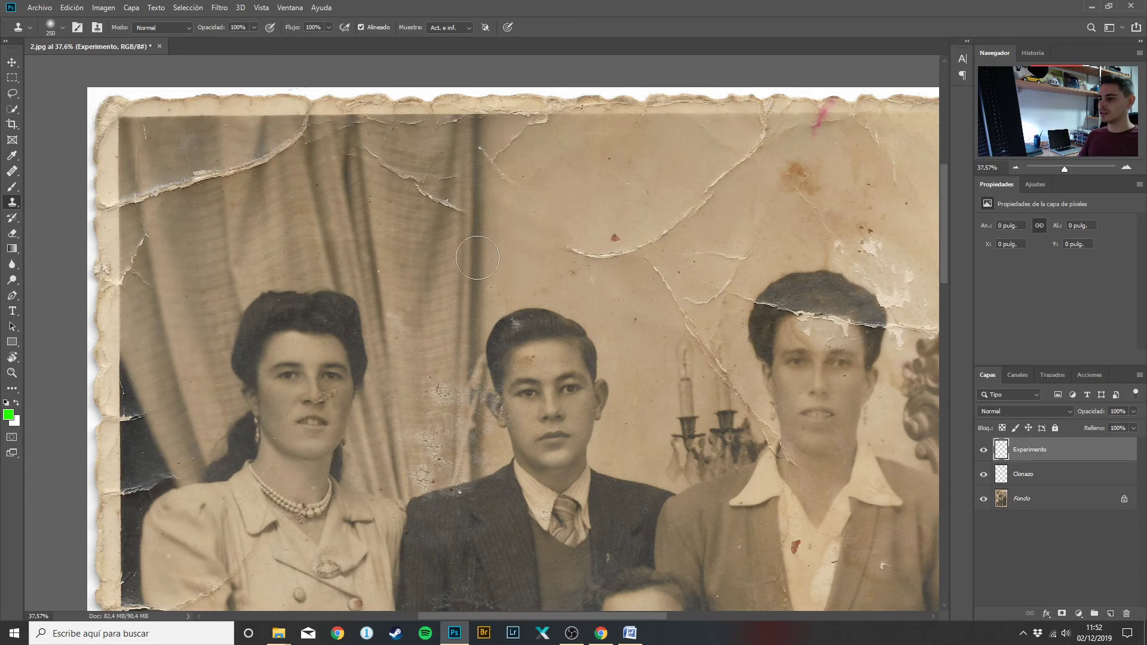
{"action": "key", "text": "bracketright"}
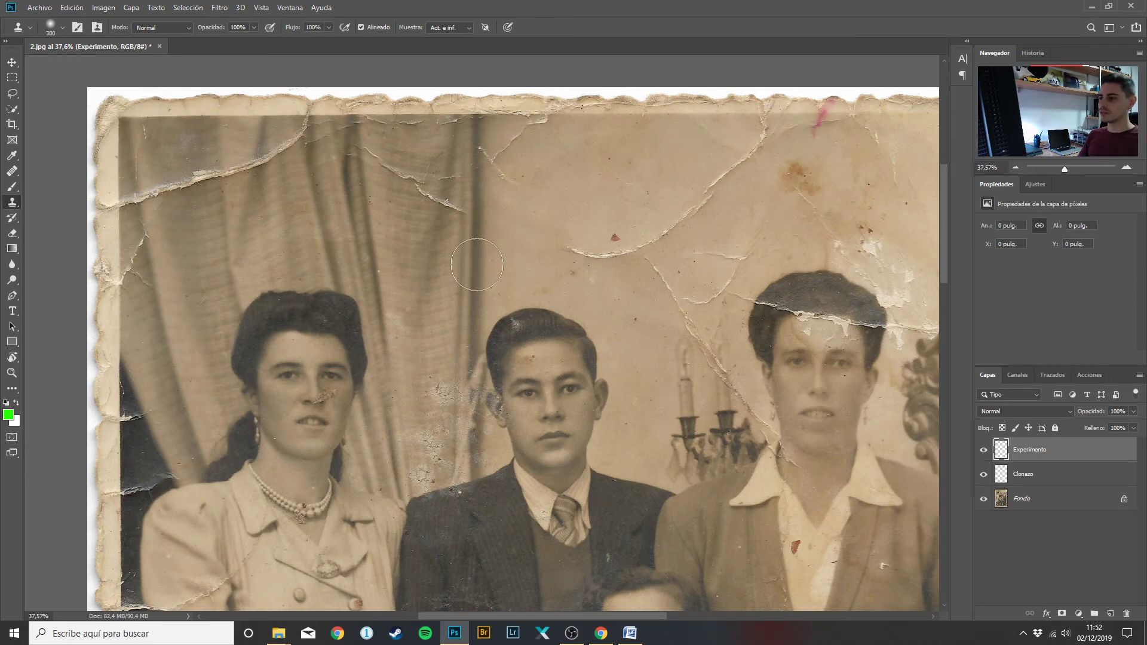
{"action": "key", "text": "alt"}
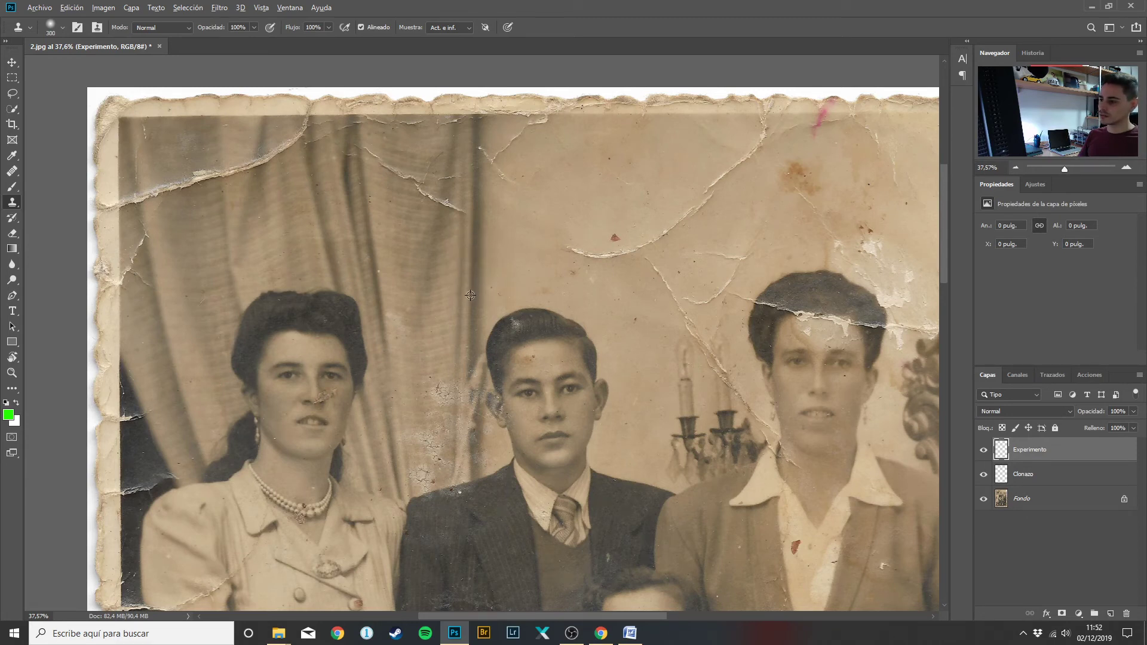
{"action": "left_click", "coordinate": [462, 363], "text": "alt"}
{"action": "left_click_drag", "start_coordinate": [478, 57], "coordinate": [469, 93]}
{"action": "key", "text": "ctrl+z"}
Step: Clone a vertical strip of the curtain's edge onto the wall beside it and move the Experimento layer over the original curtain edge
{"action": "left_click", "coordinate": [470, 342], "text": "alt"}
{"action": "left_click_drag", "start_coordinate": [541, 236], "coordinate": [544, 209]}
{"action": "mouse_move", "coordinate": [545, 228]}
{"action": "left_mouse_down"}
{"action": "mouse_move", "coordinate": [544, 252]}
{"action": "mouse_move", "coordinate": [558, 152]}
{"action": "mouse_move", "coordinate": [556, 112]}
{"action": "mouse_move", "coordinate": [552, 161]}
{"action": "mouse_move", "coordinate": [551, 88]}
{"action": "mouse_move", "coordinate": [548, 254]}
{"action": "mouse_move", "coordinate": [548, 98]}
{"action": "left_mouse_up"}
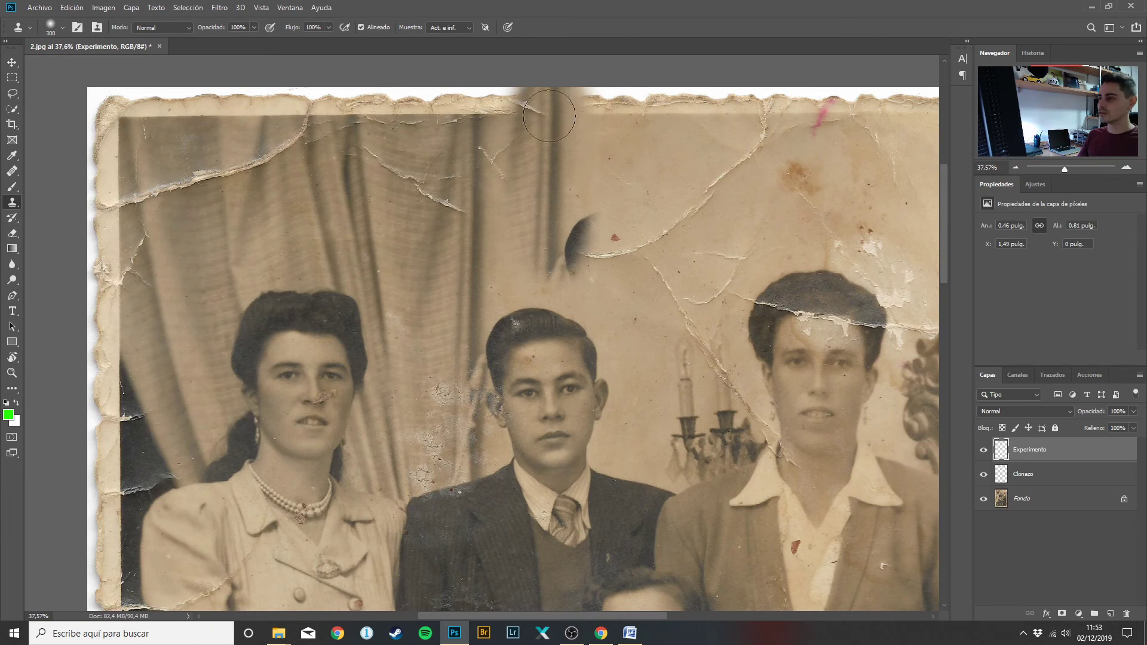
{"action": "left_click", "coordinate": [10, 65]}
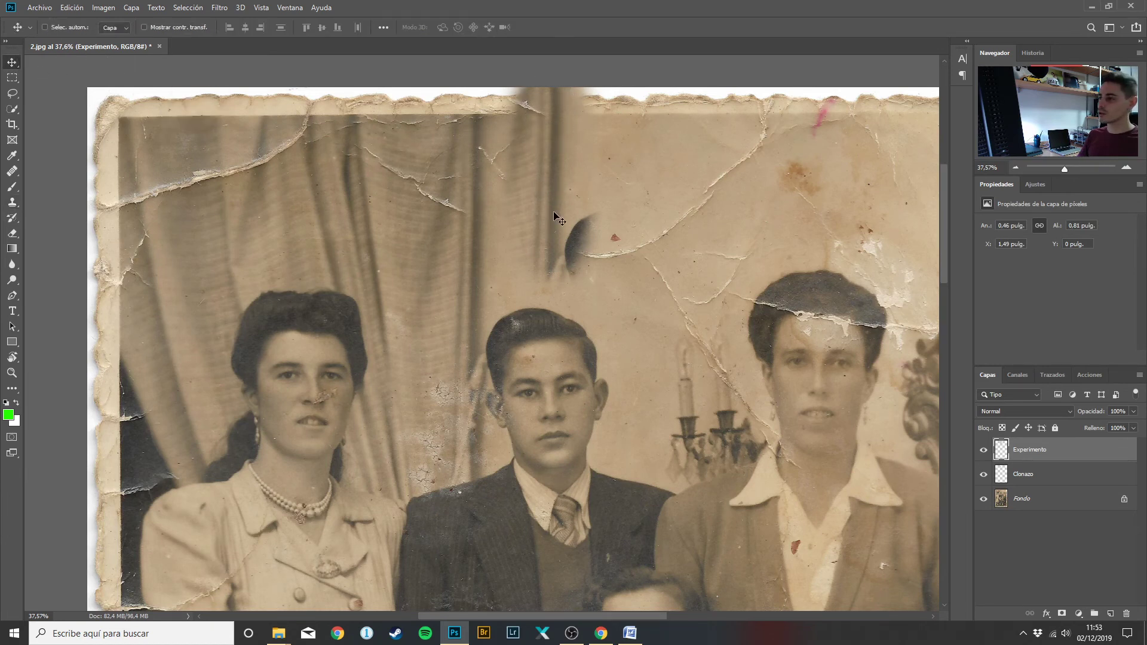
{"action": "left_click_drag", "start_coordinate": [550, 215], "coordinate": [474, 210]}
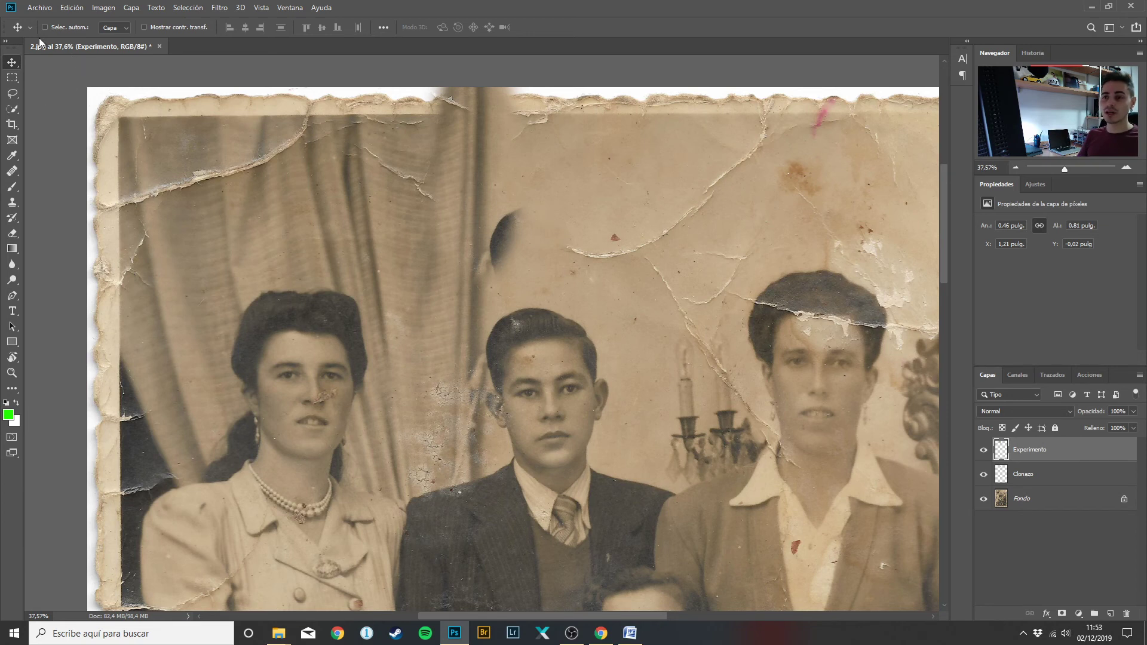
Step: Erase the stray dark hair fragment beside the cloned curtain strip on the Experimento layer with a 250 px soft eraser
{"action": "left_click", "coordinate": [12, 234]}
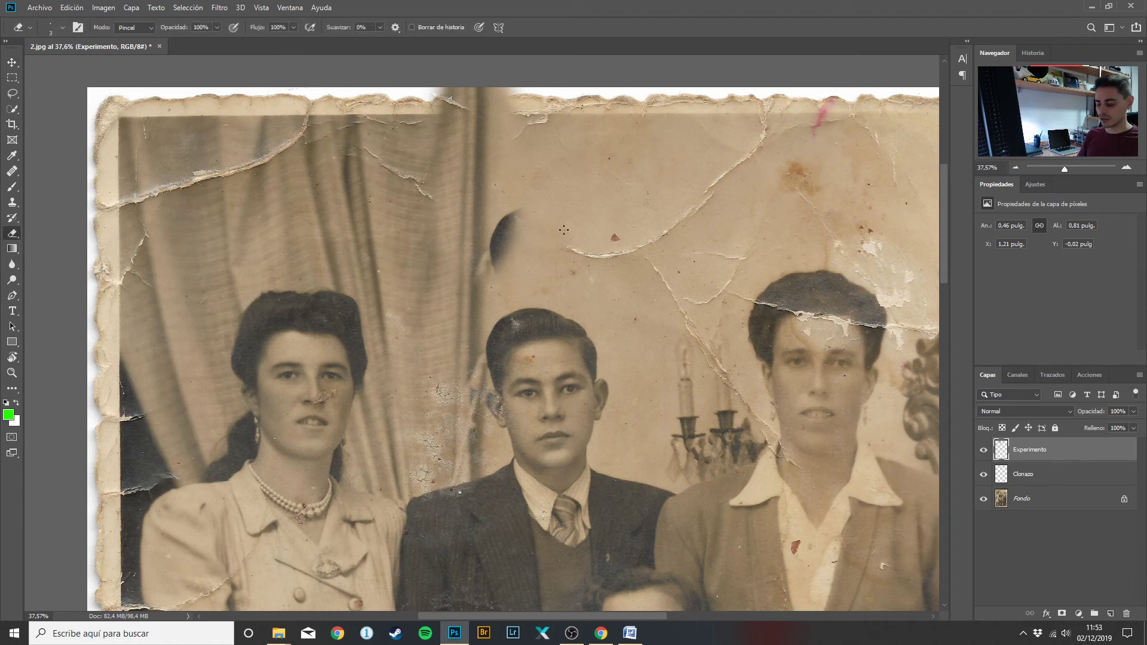
{"action": "key", "text": "bracketright"}
{"action": "key", "text": "bracketright"}
{"action": "key", "text": "bracketright"}
{"action": "key", "text": "bracketright"}
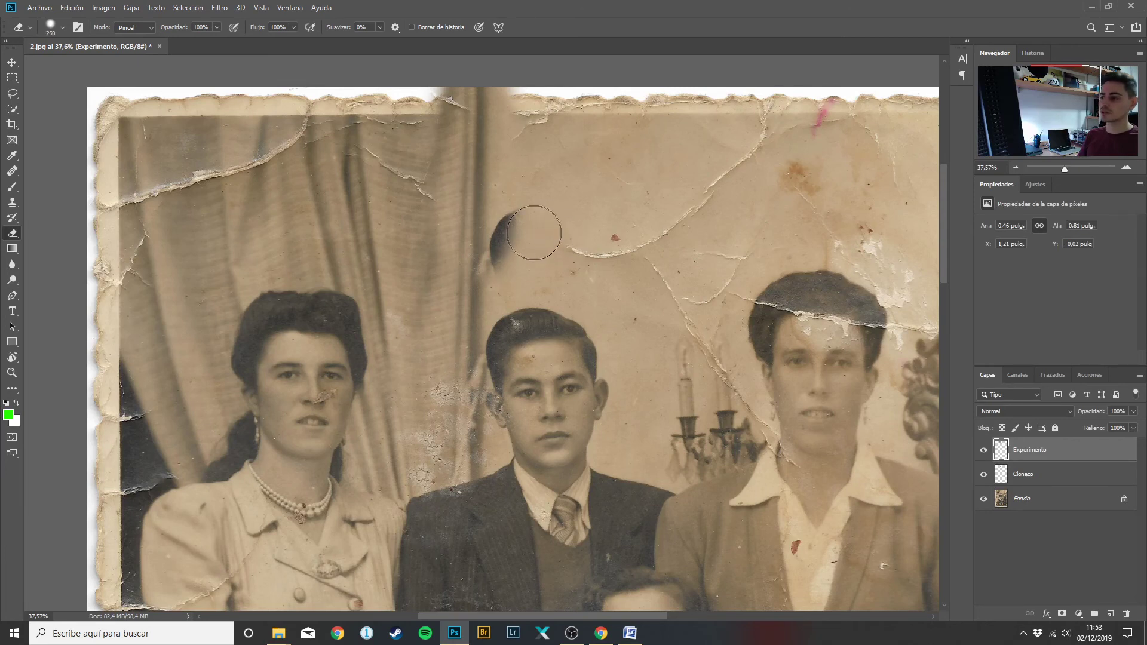
{"action": "key", "text": "bracketright"}
{"action": "mouse_move", "coordinate": [531, 231]}
{"action": "left_mouse_down"}
{"action": "mouse_move", "coordinate": [519, 230]}
{"action": "mouse_move", "coordinate": [506, 270]}
{"action": "left_mouse_up"}
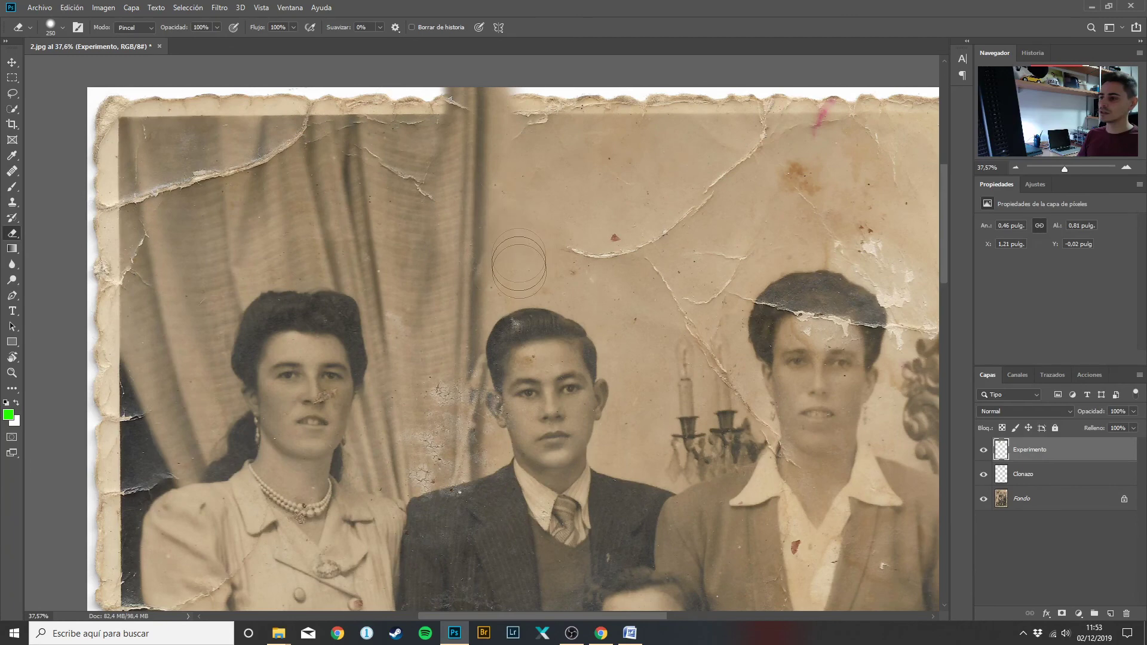
{"action": "scroll", "coordinate": [689, 301], "scroll_direction": "down", "scroll_amount": 4}
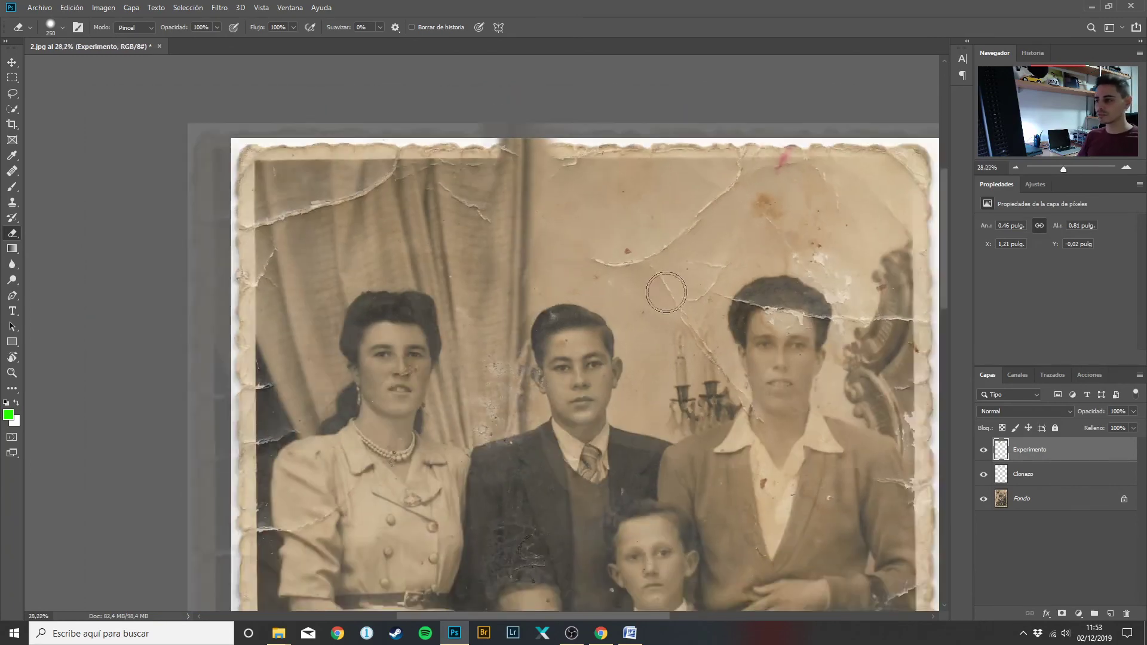
{"action": "scroll", "coordinate": [557, 310], "scroll_direction": "down", "scroll_amount": 1}
{"action": "scroll", "coordinate": [556, 309], "scroll_direction": "up", "scroll_amount": 1}
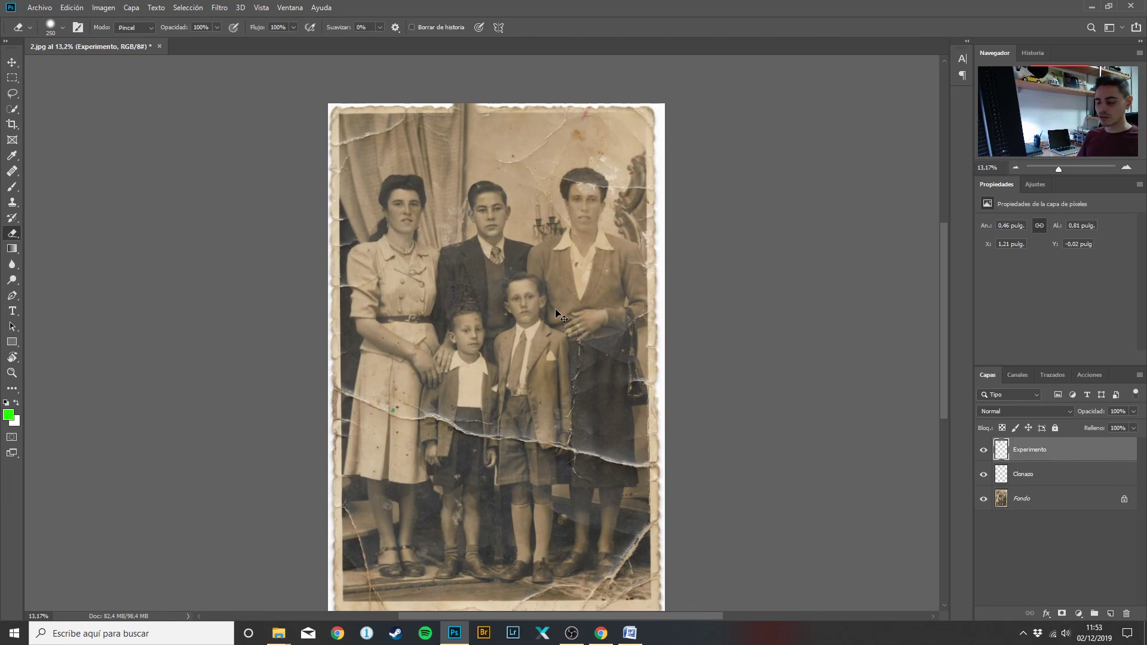